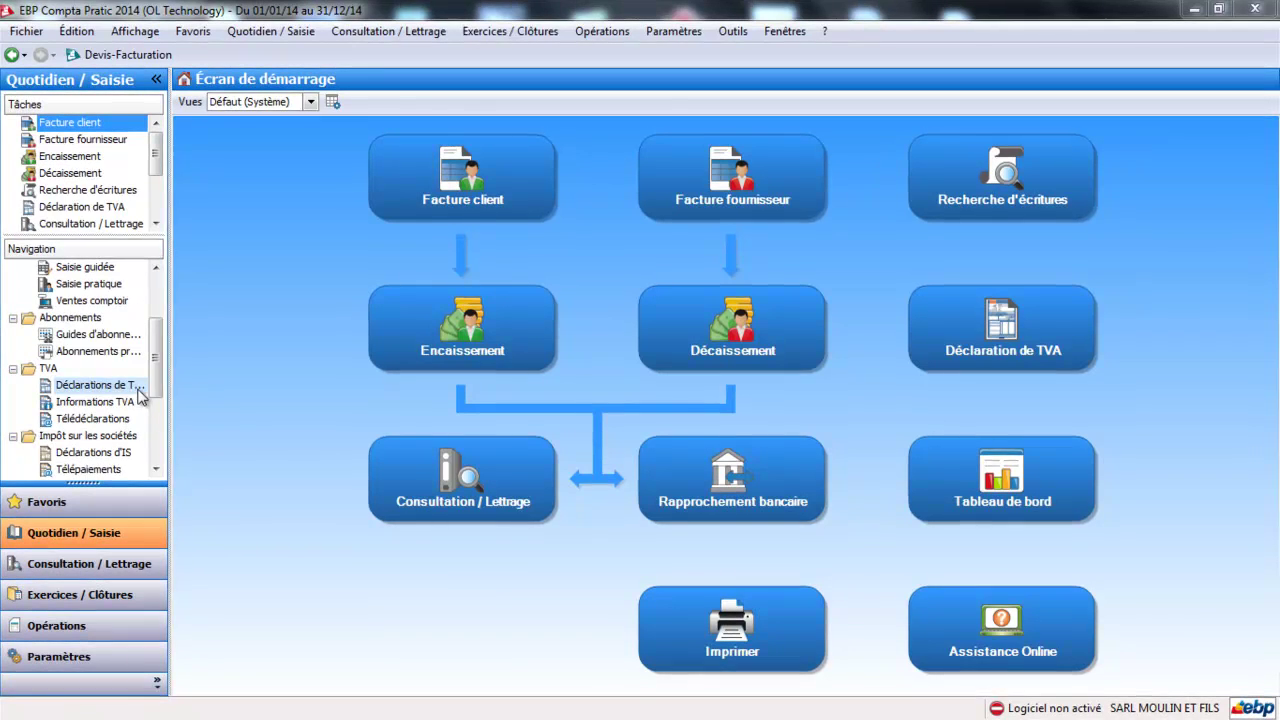
# - Open the list of bank reconciliations and start a new reconciliation
pyautogui.scroll(-1, 153, 405)
pyautogui.scroll(-1, 153, 405)
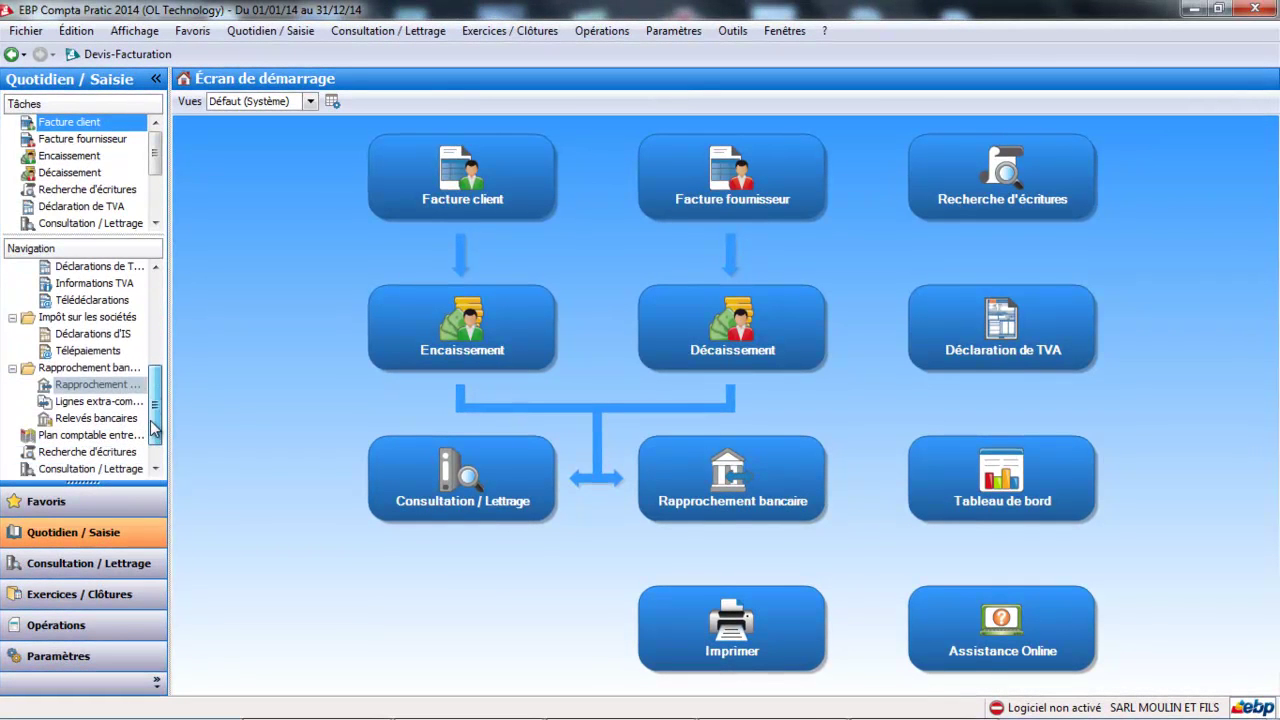
pyautogui.click(95, 384)
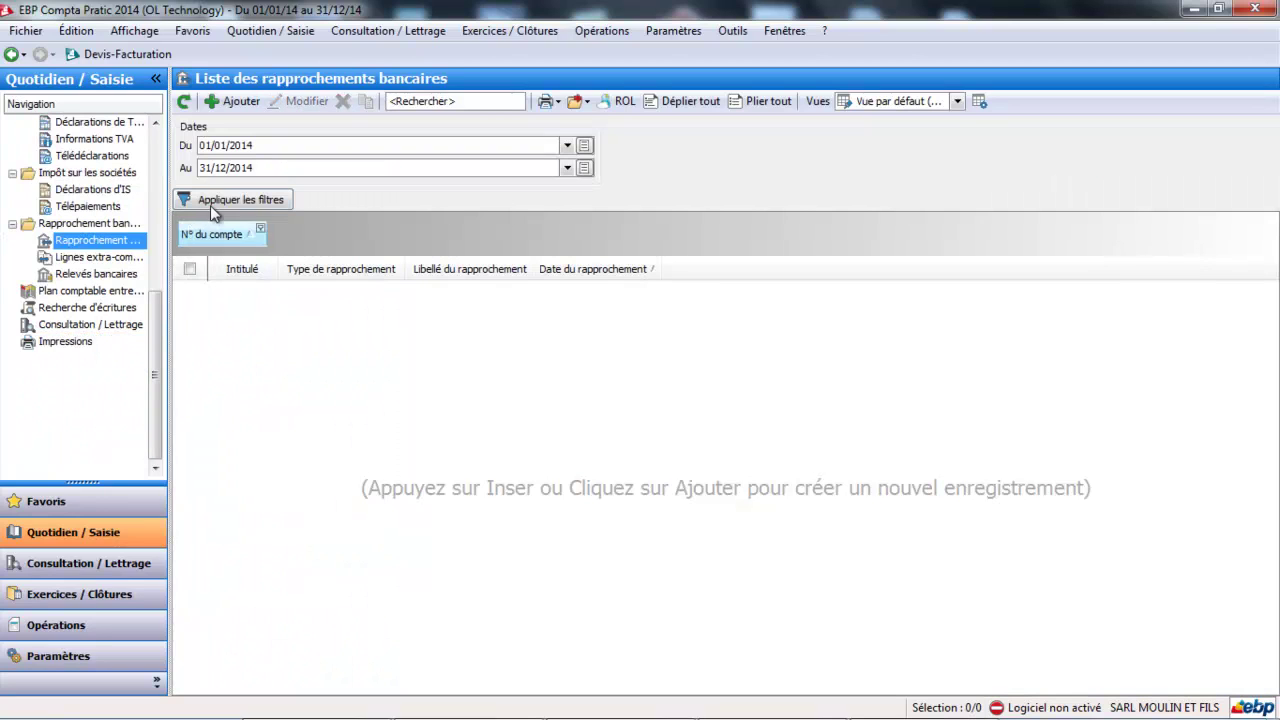
pyautogui.click(249, 105)
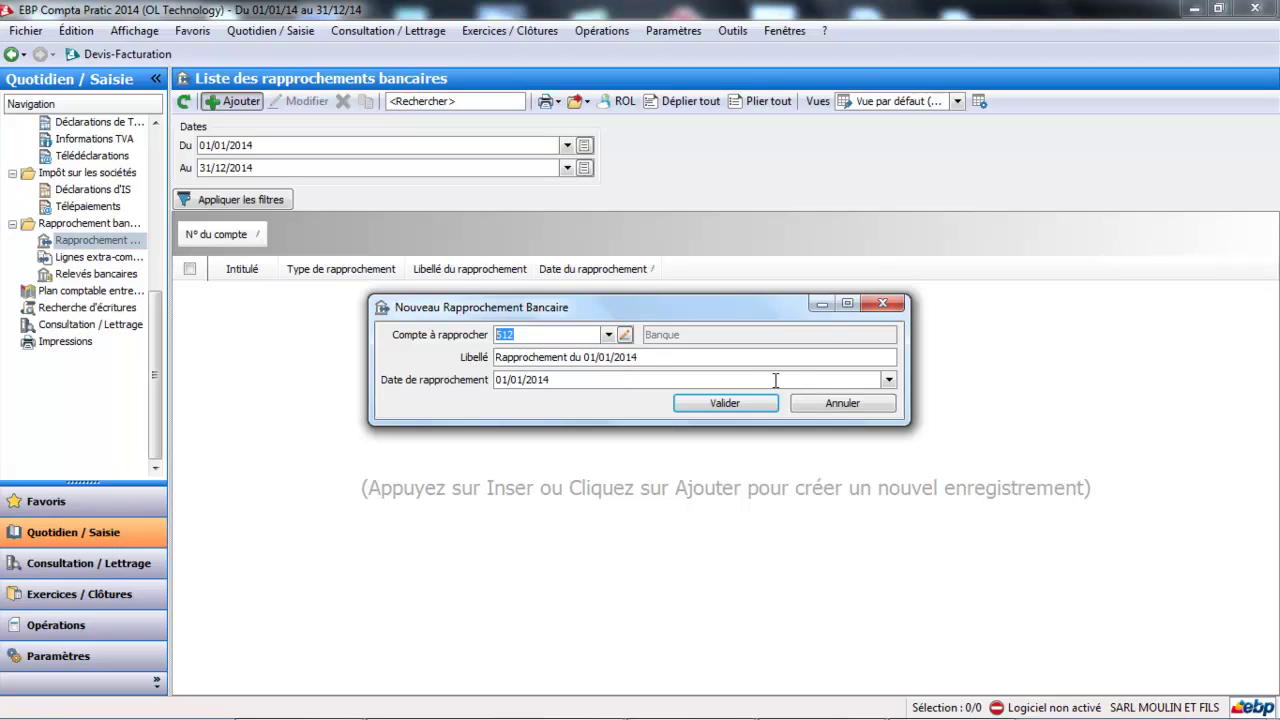
# - Set the new reconciliation's date to 31/07/2014
pyautogui.click(888, 379)
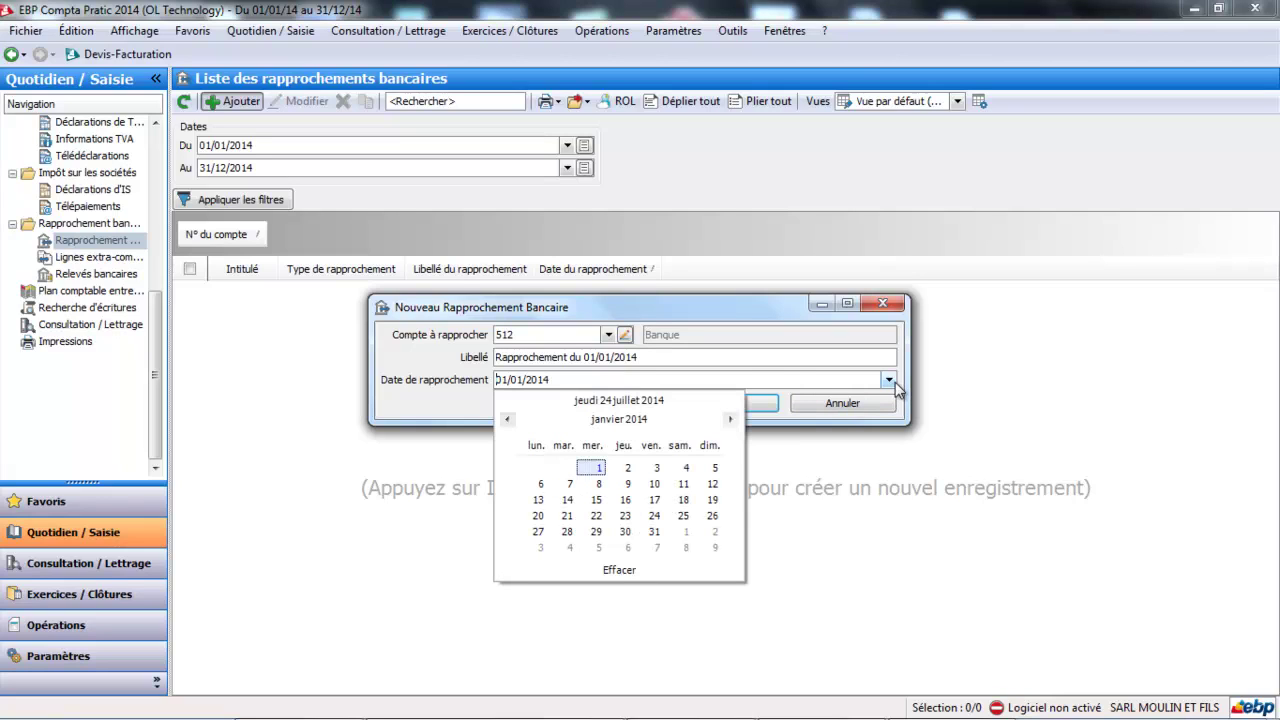
pyautogui.click(619, 419)
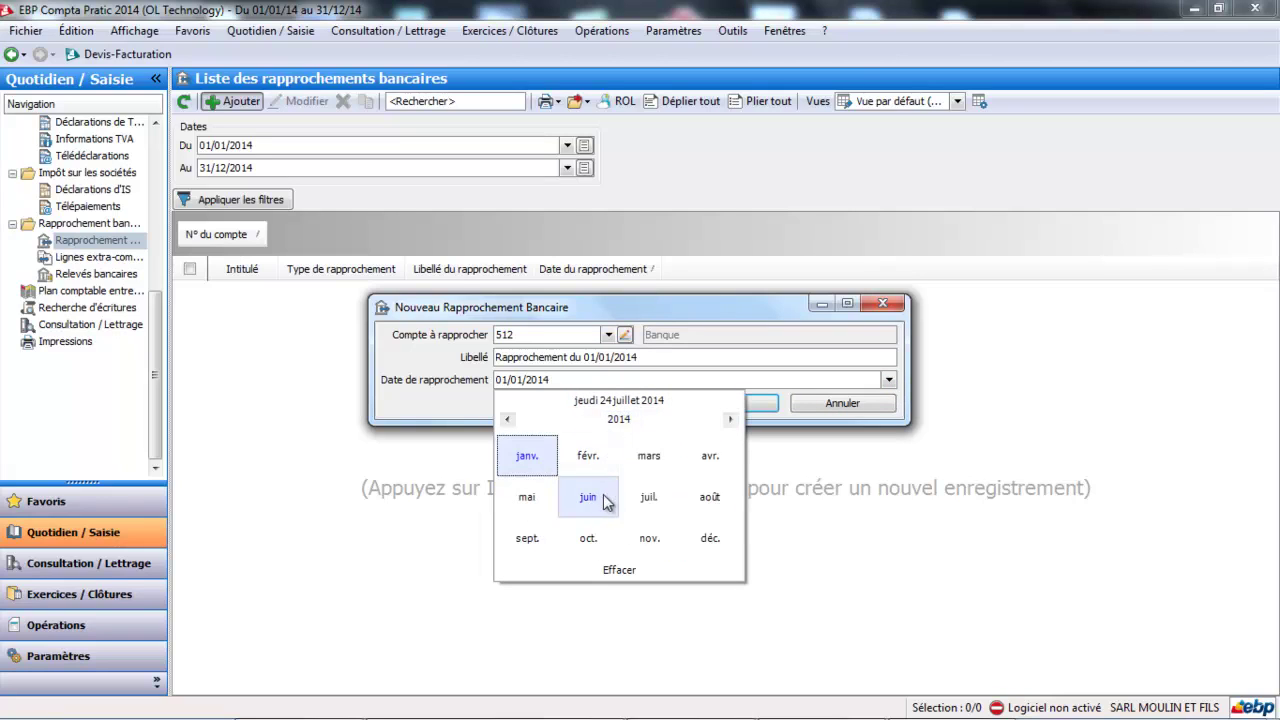
pyautogui.click(651, 496)
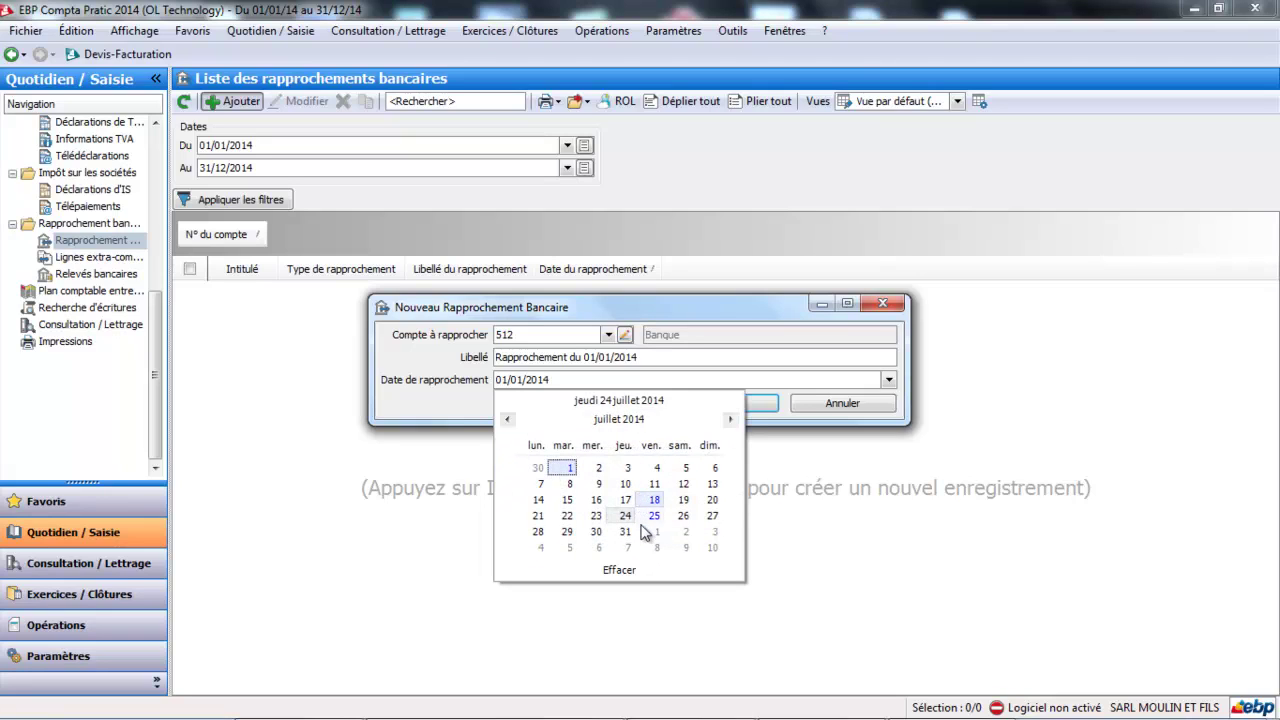
pyautogui.click(626, 532)
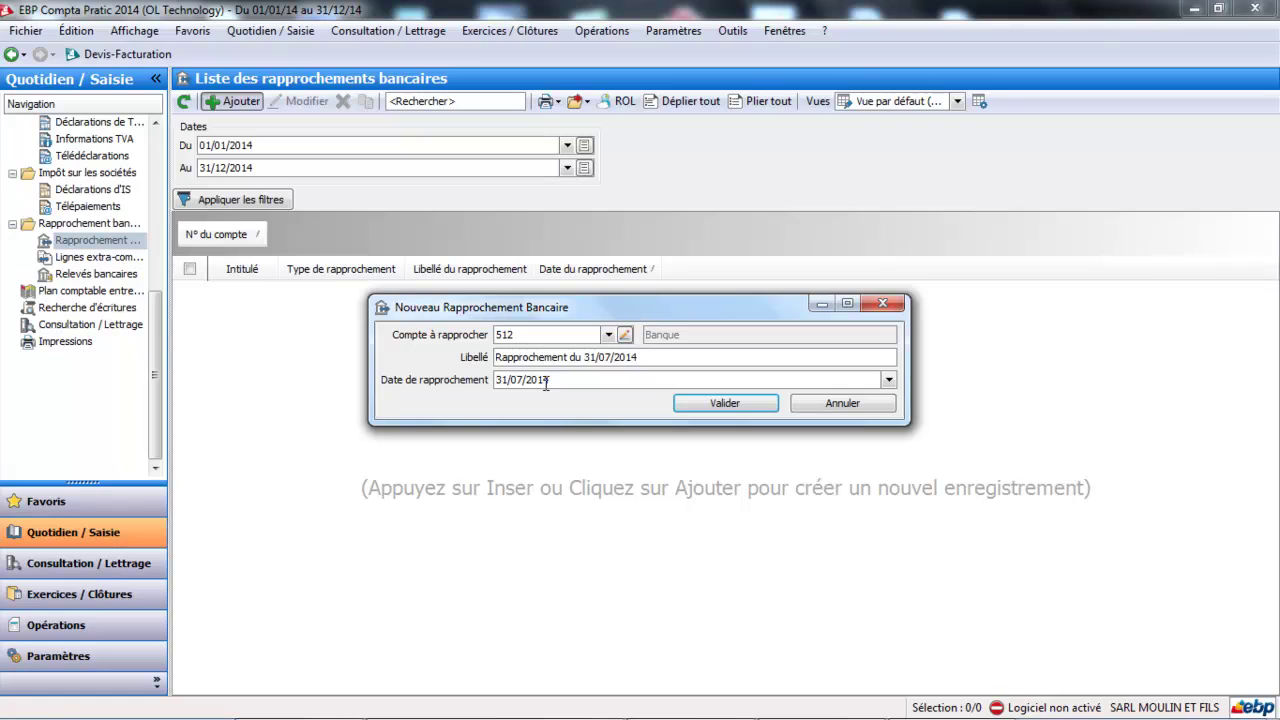
# - Choose account 5121 Banque populaire, set the reconciliation date to 31/07/2014 and validate the new reconciliation
pyautogui.click(612, 337)
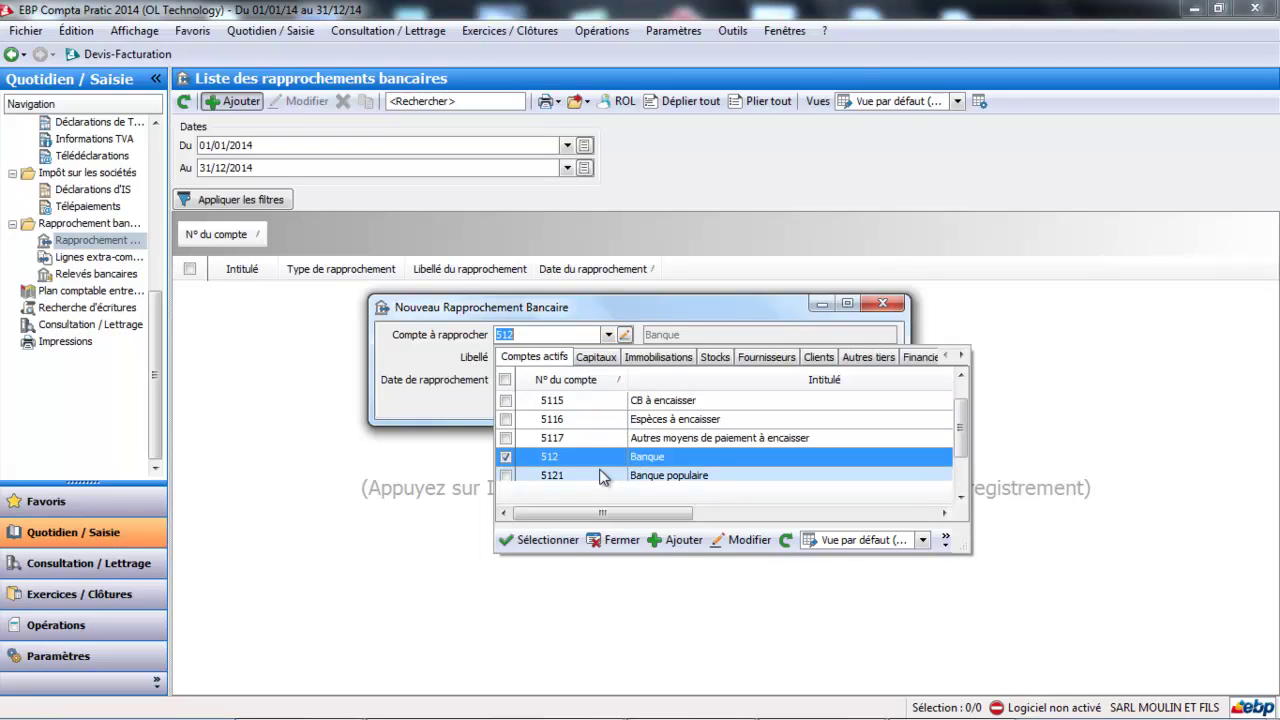
pyautogui.click(601, 478)
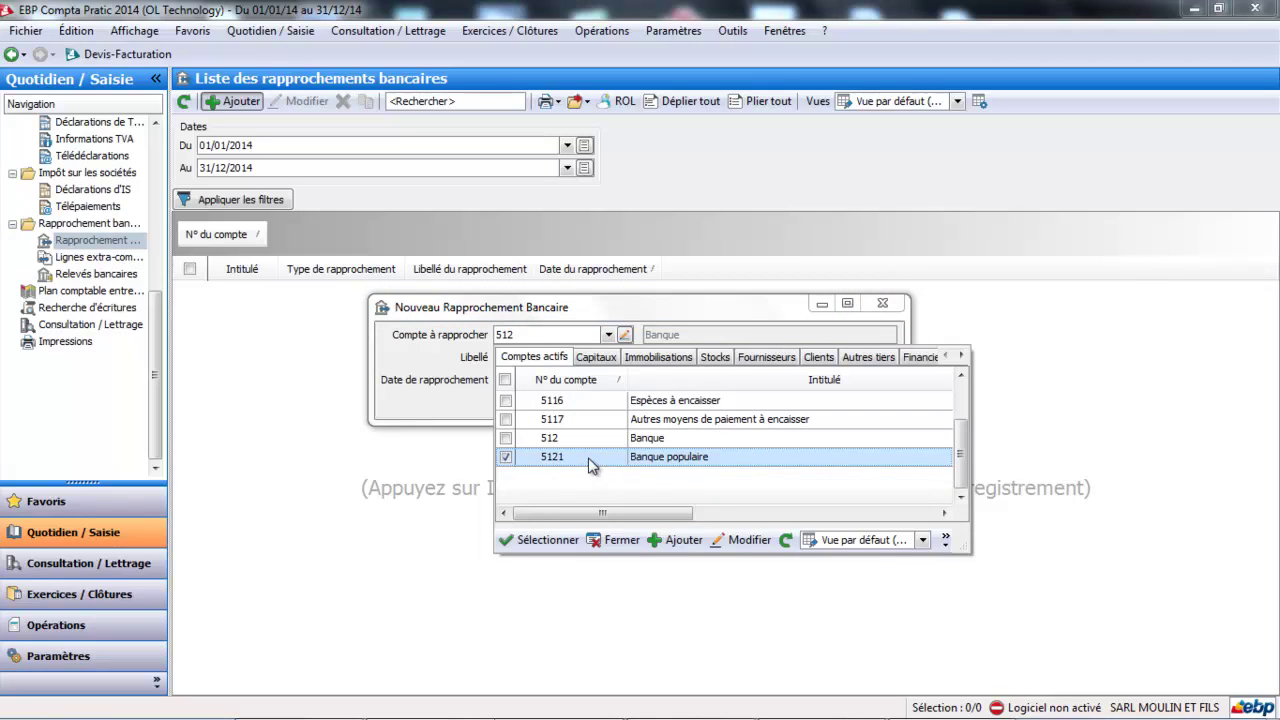
pyautogui.click(576, 540)
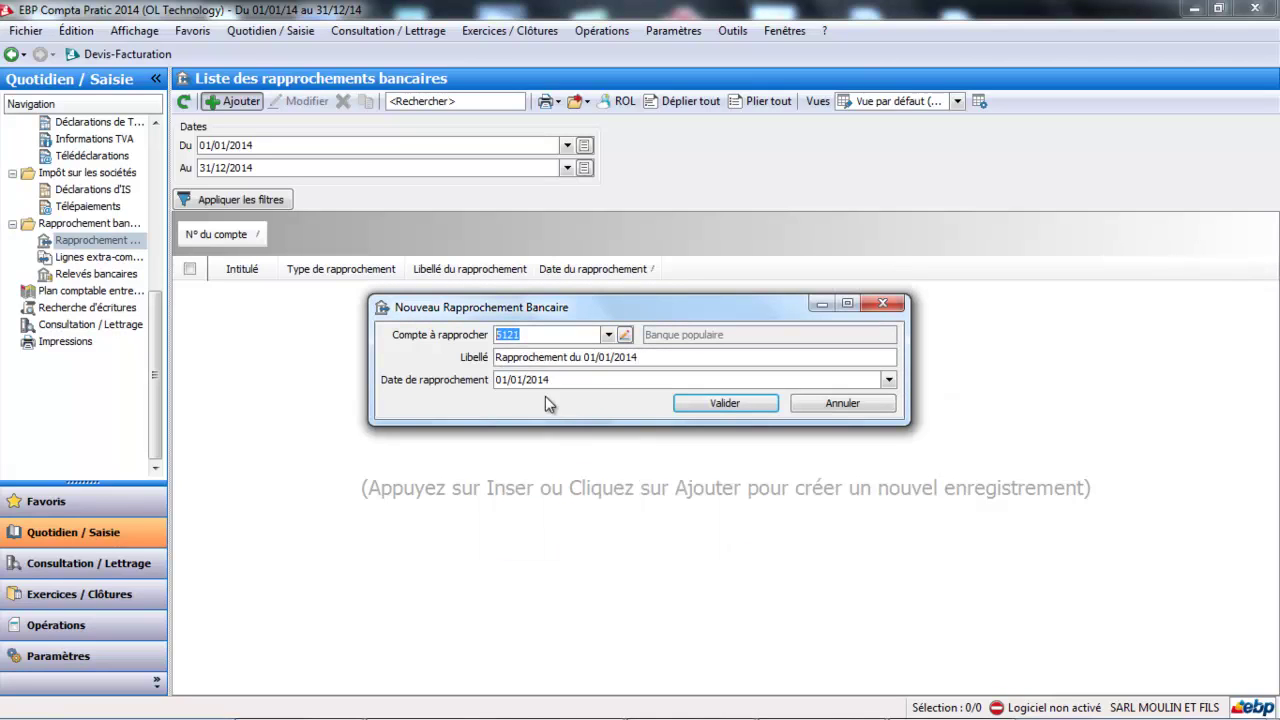
pyautogui.click(888, 381)
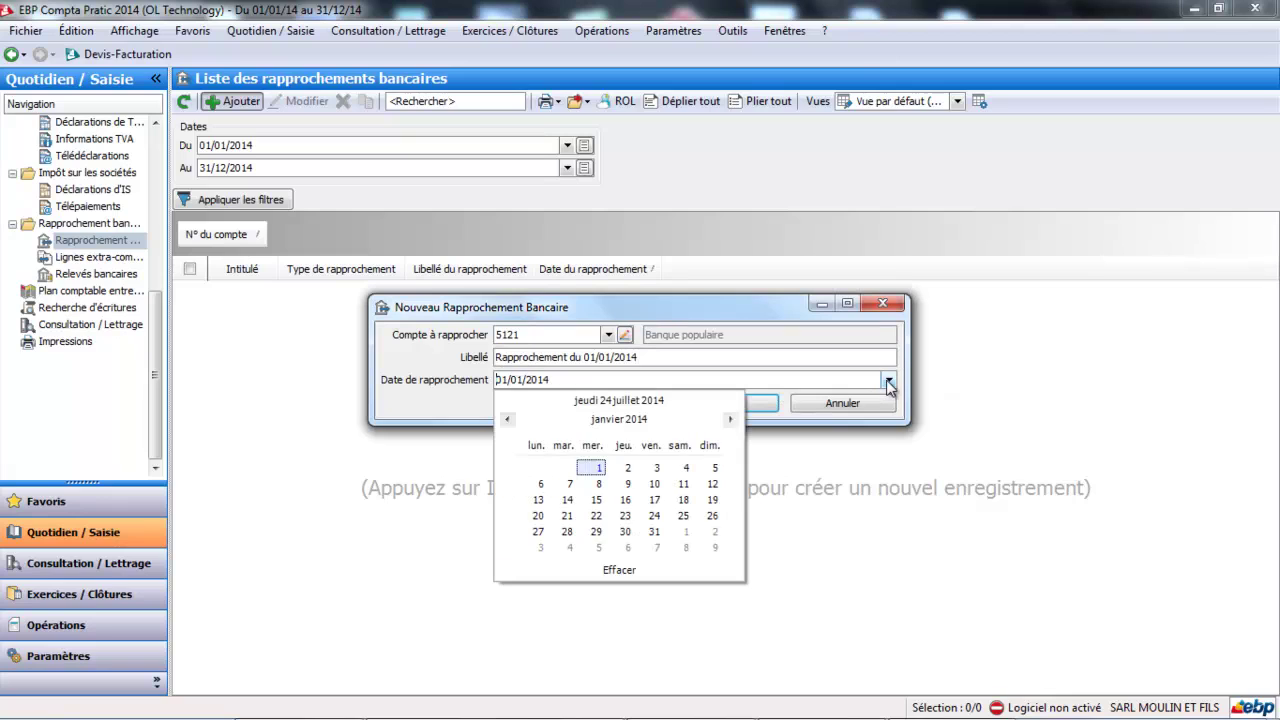
pyautogui.click(620, 419)
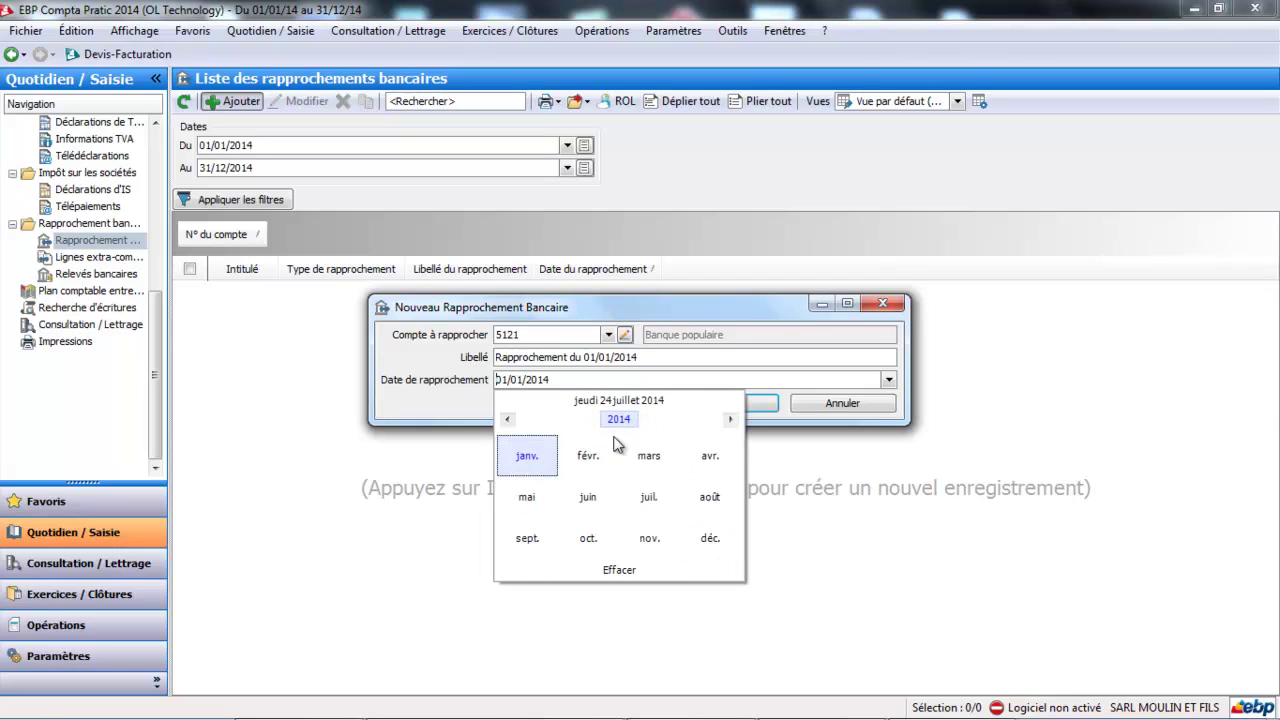
pyautogui.click(647, 508)
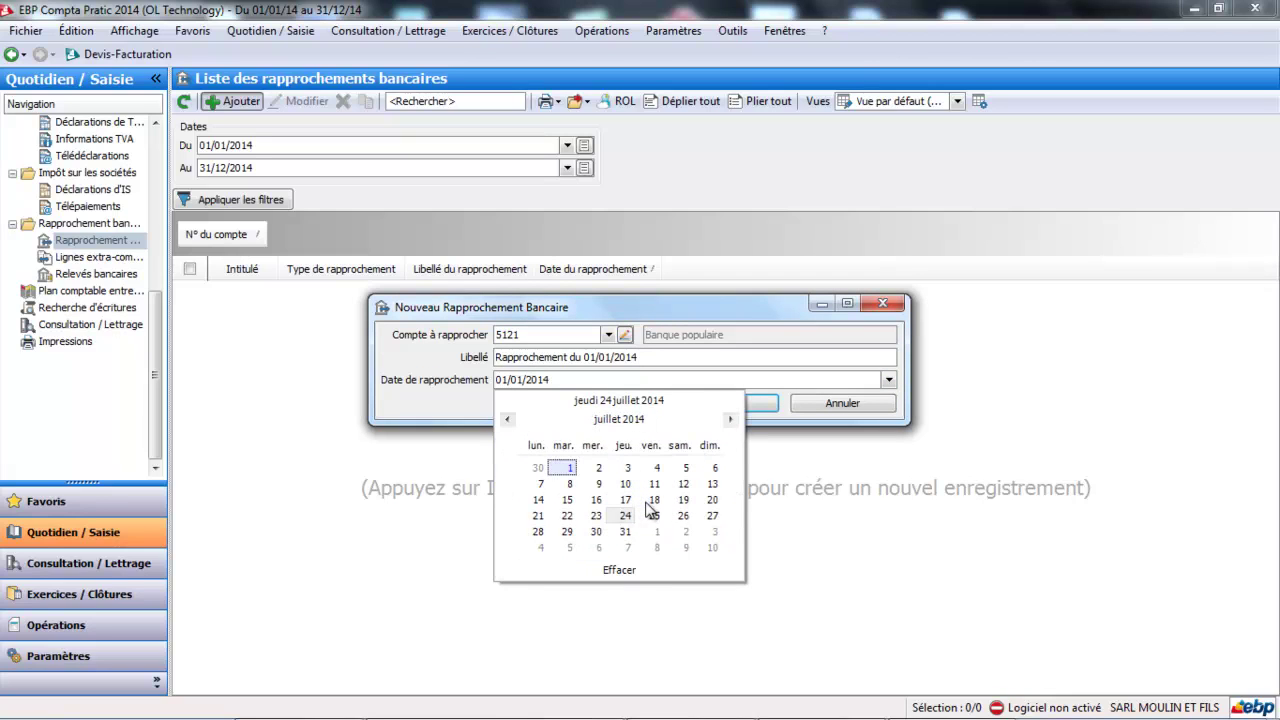
pyautogui.click(626, 540)
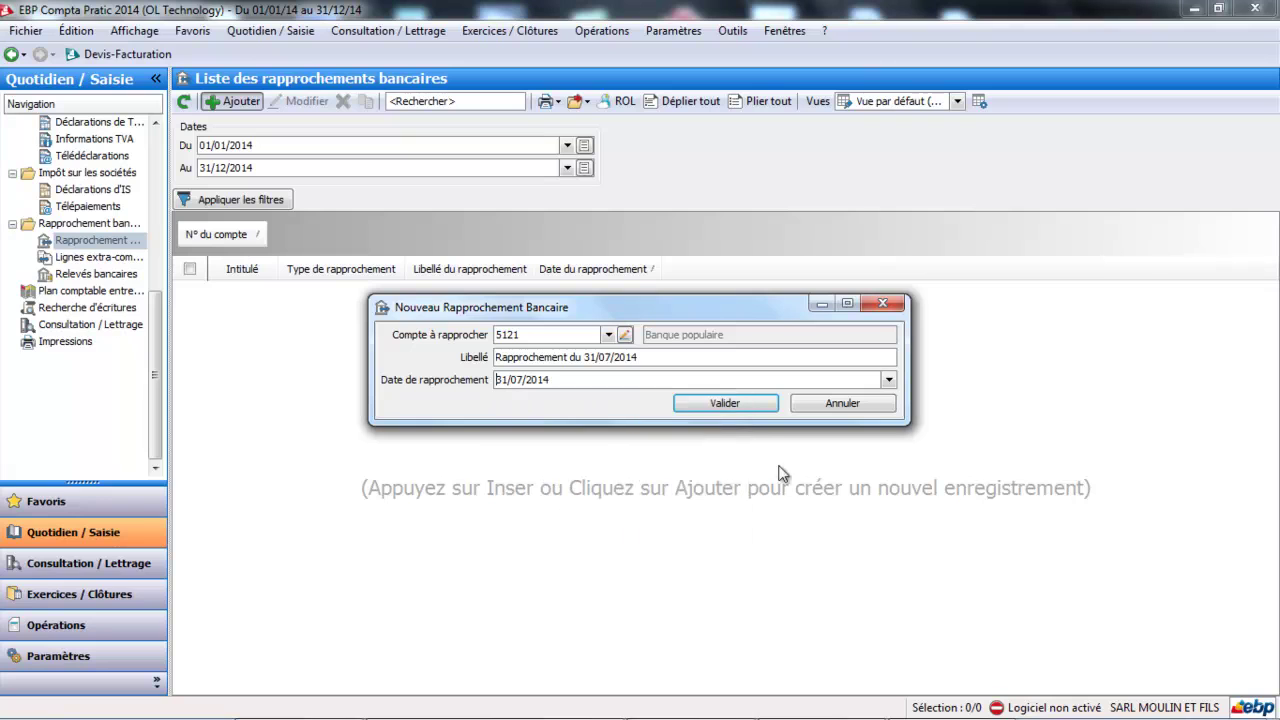
pyautogui.click(727, 403)
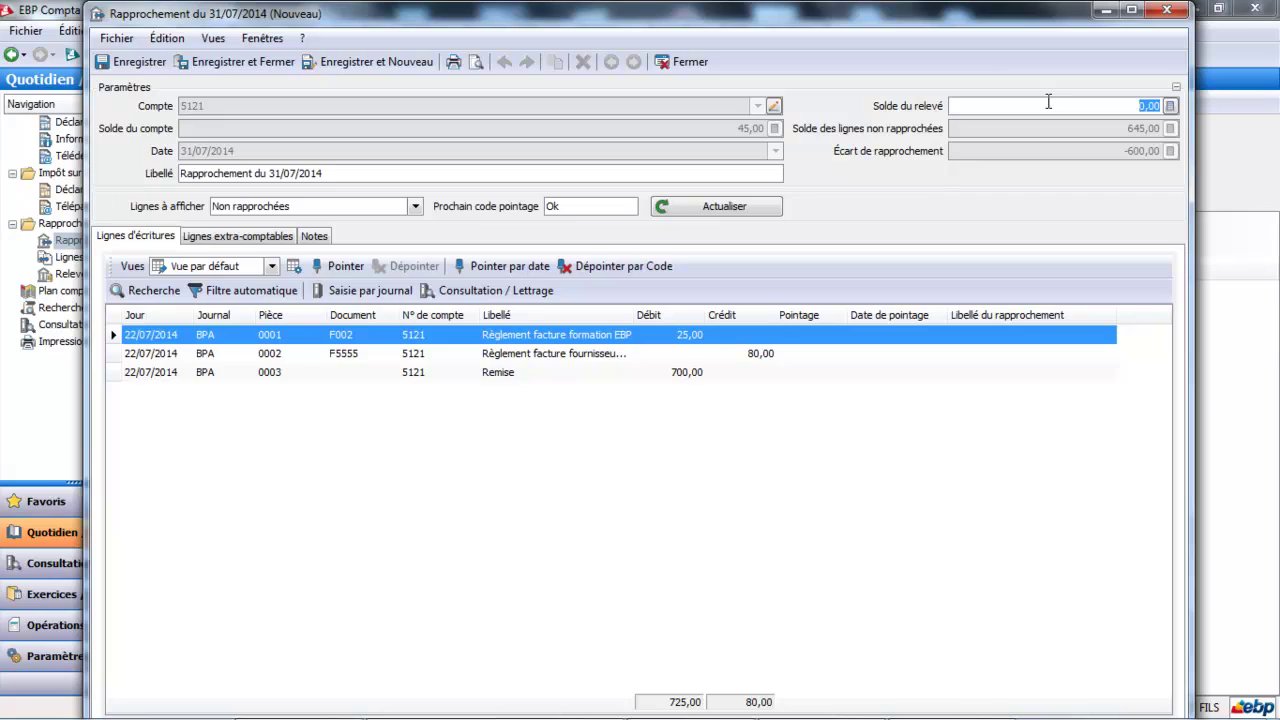
# - Set the statement balance to 1000 and display all lines (Toutes)
pyautogui.write('1000')
pyautogui.press('Tab')
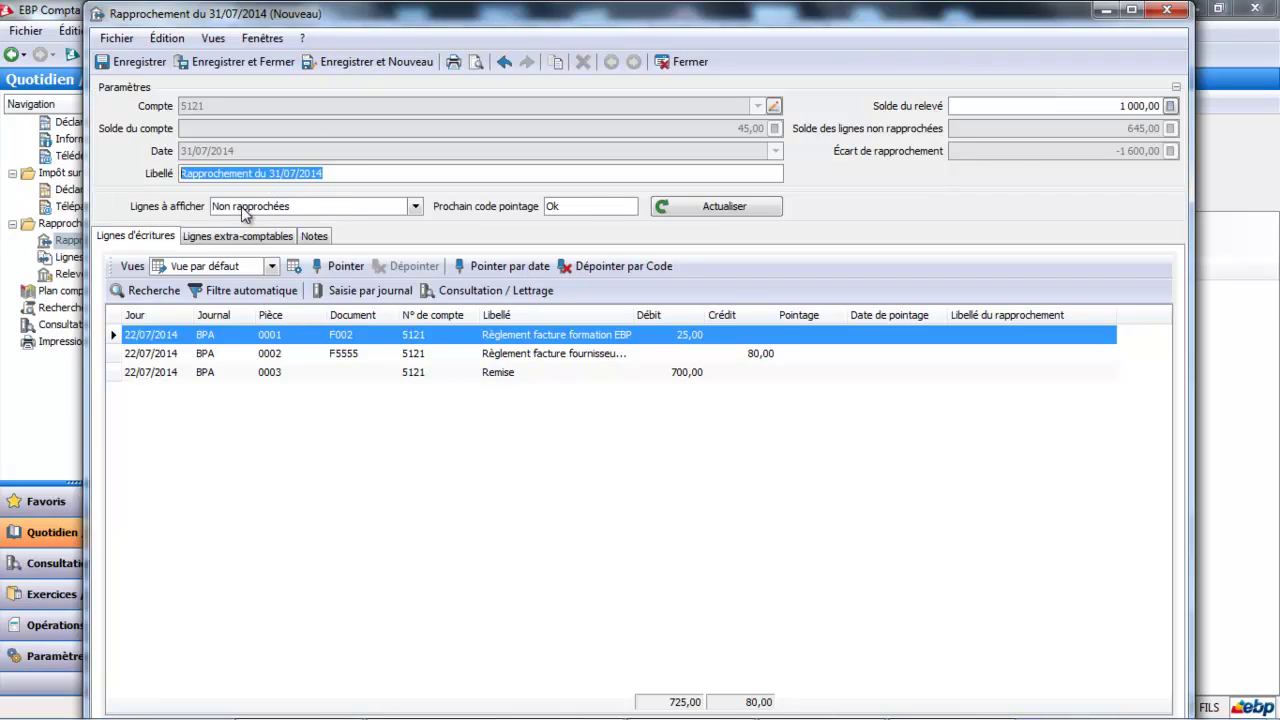
pyautogui.click(414, 207)
pyautogui.click(410, 225)
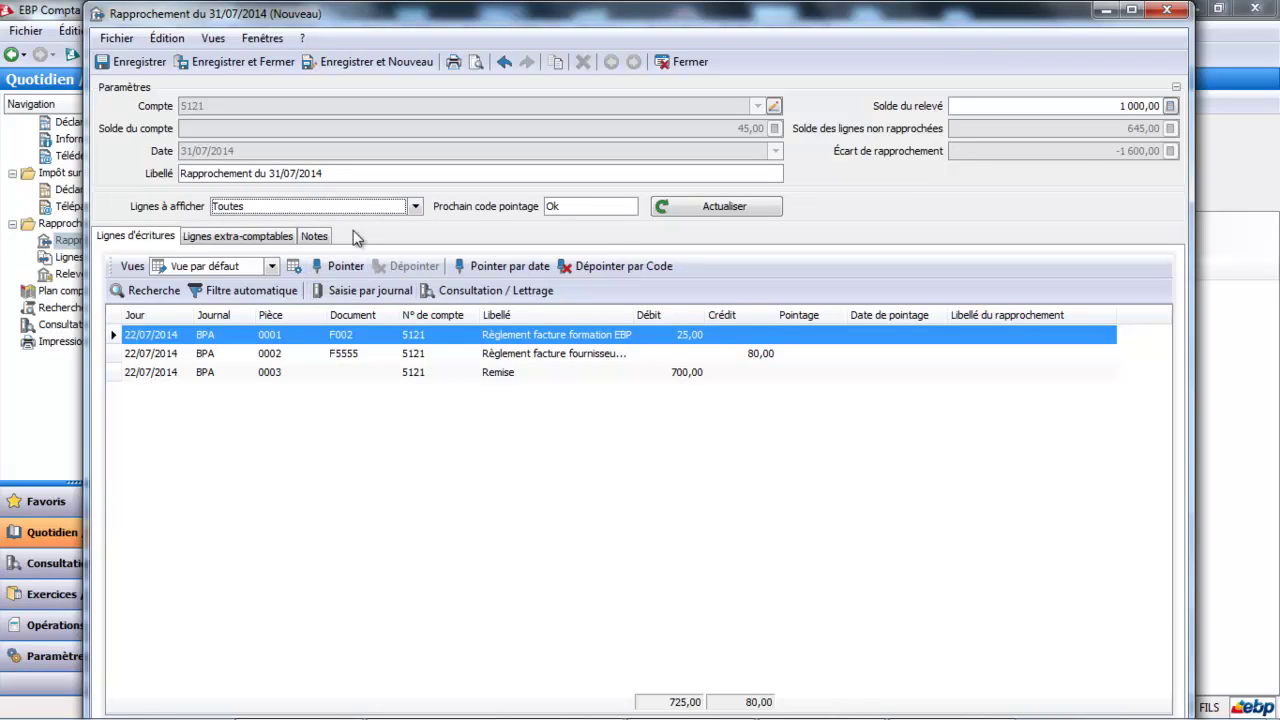
pyautogui.click(415, 206)
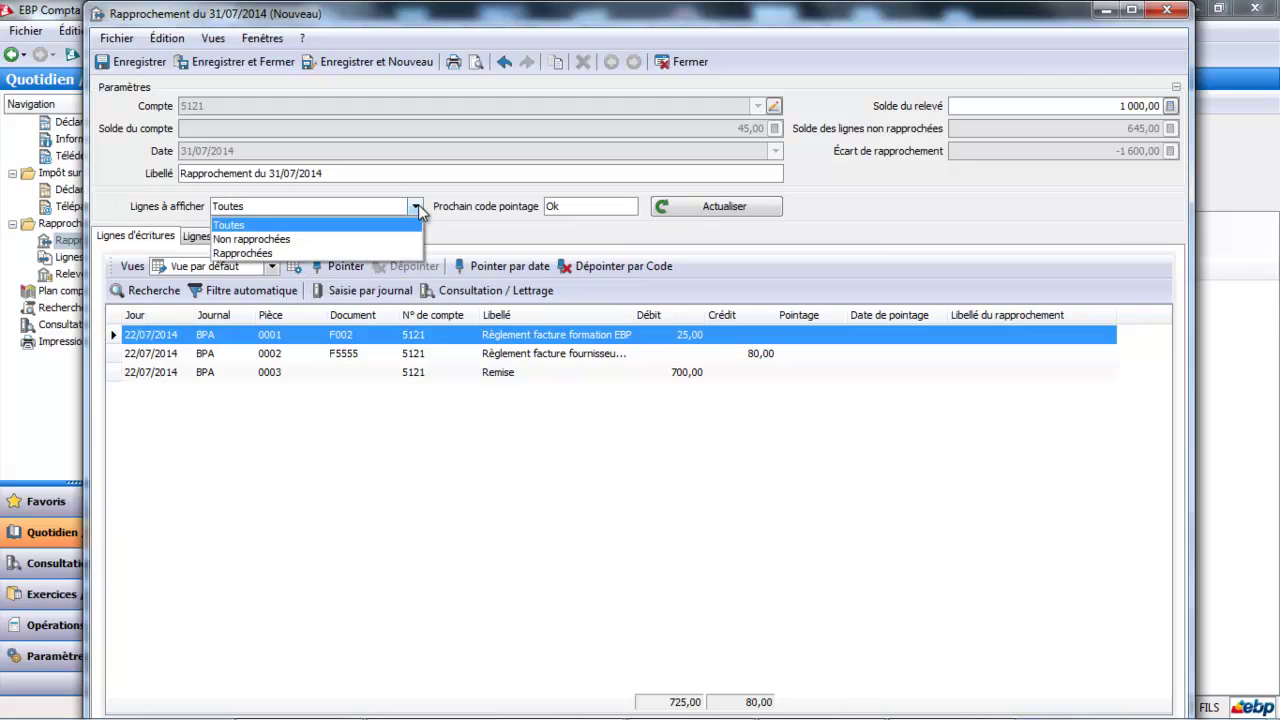
pyautogui.click(408, 222)
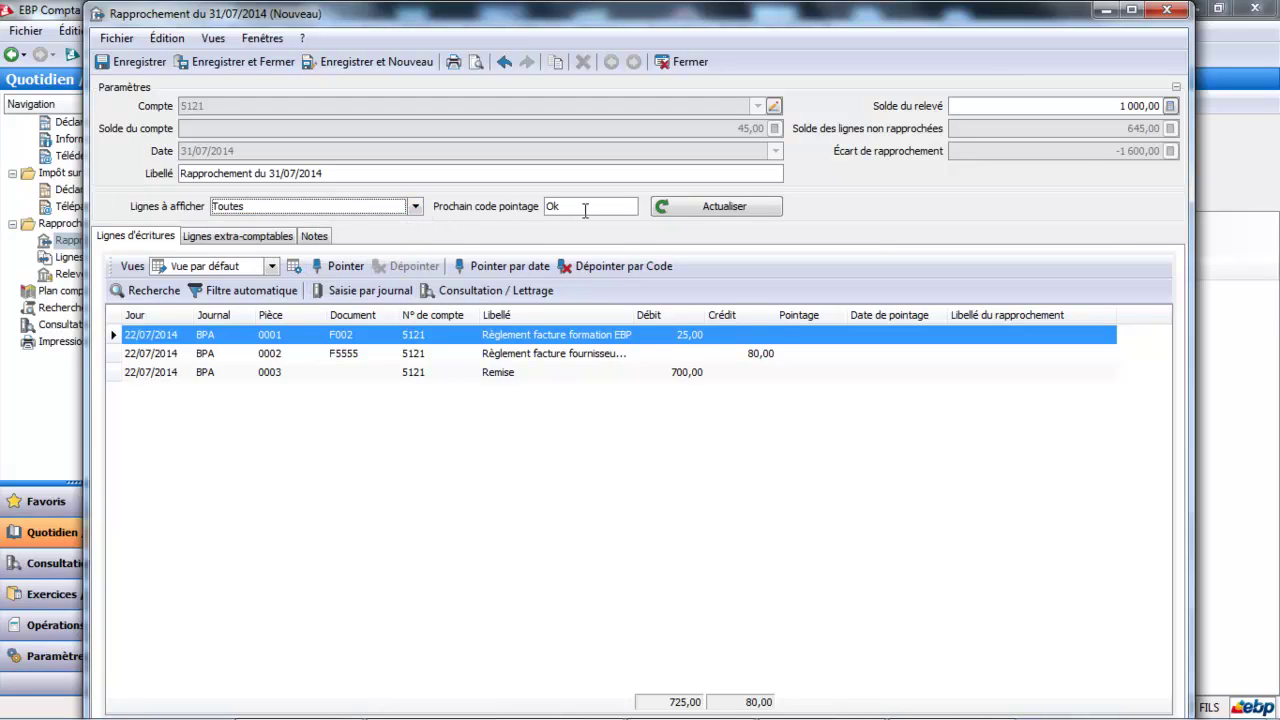
# - Set the next reconciliation mark code to 1234 and mark the line "Règlement facture formation EBP" with it
pyautogui.moveTo(593, 208); pyautogui.dragTo(508, 210)
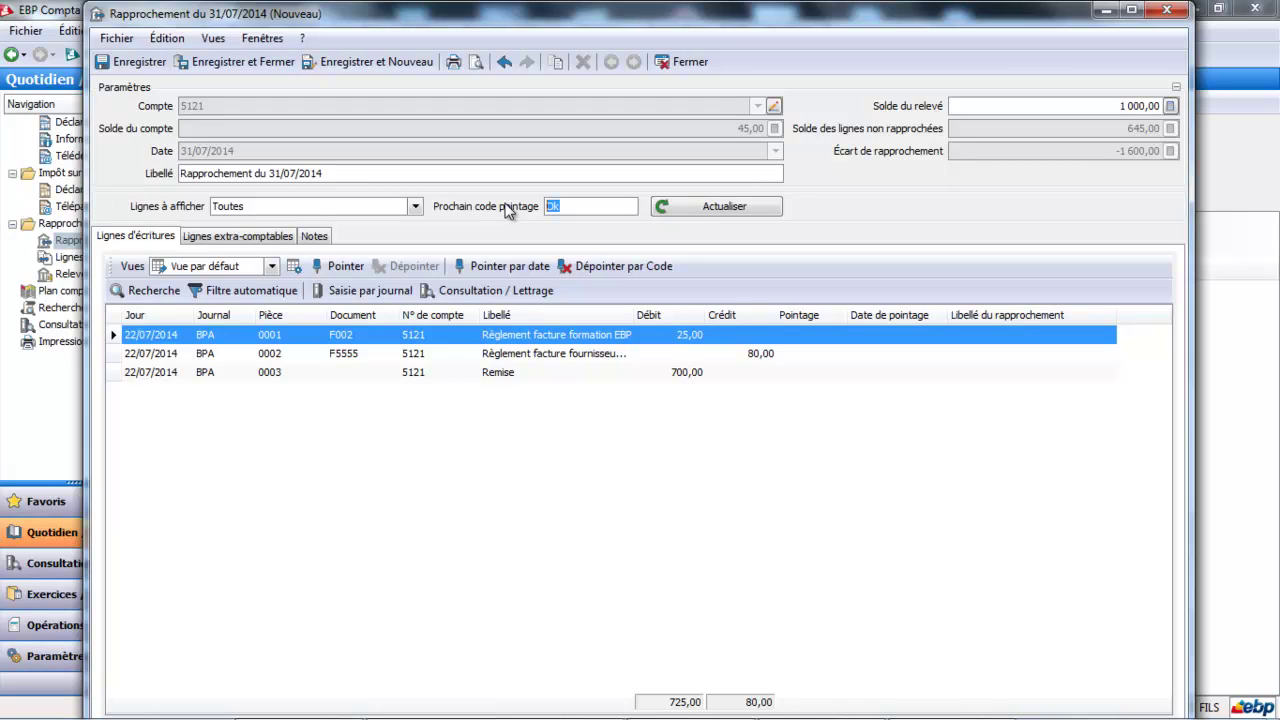
pyautogui.write('1234')
pyautogui.press('Tab')
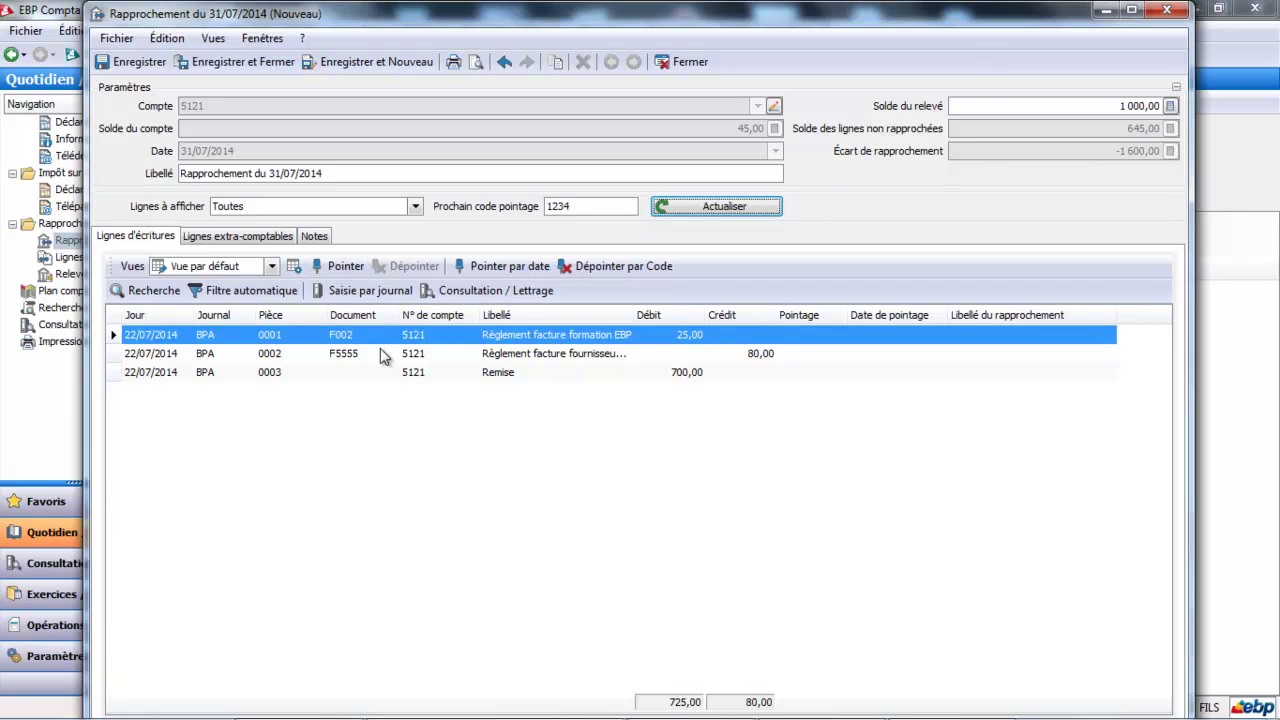
pyautogui.doubleClick(615, 339)
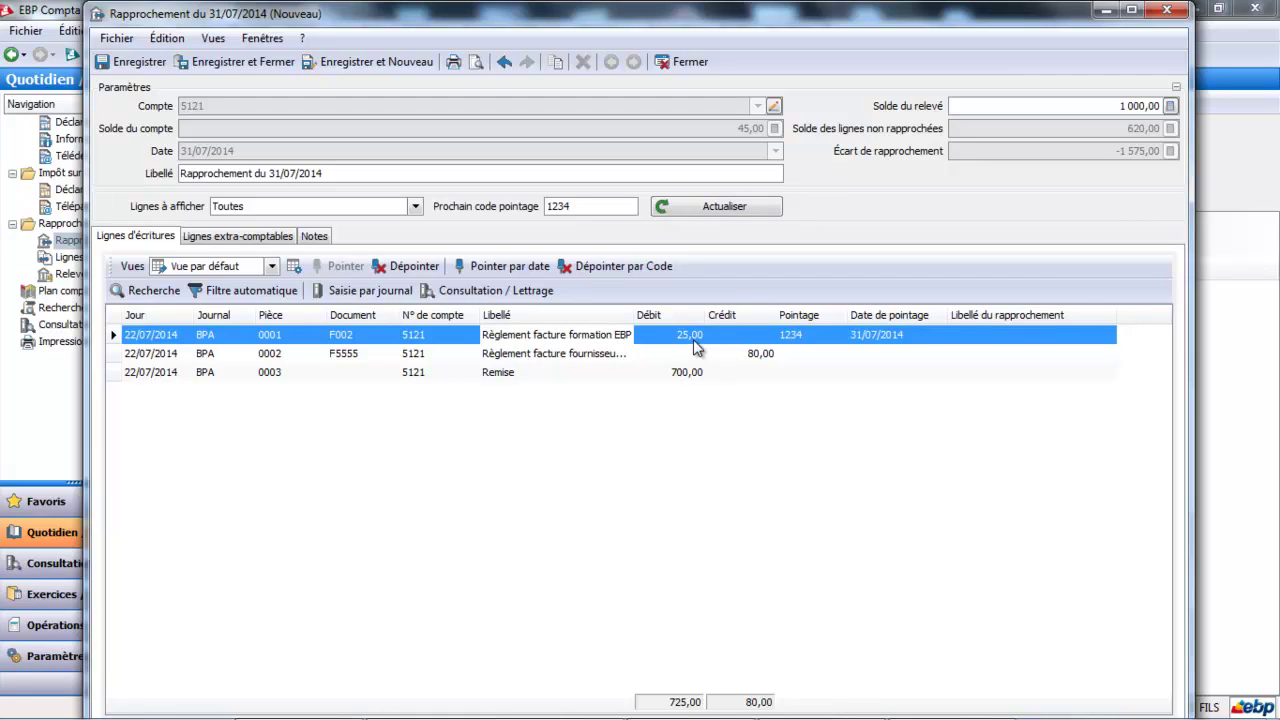
# - Mark the supplier invoice payment line F5555 with the code and remove its mark again
pyautogui.click(758, 355)
pyautogui.doubleClick(758, 358)
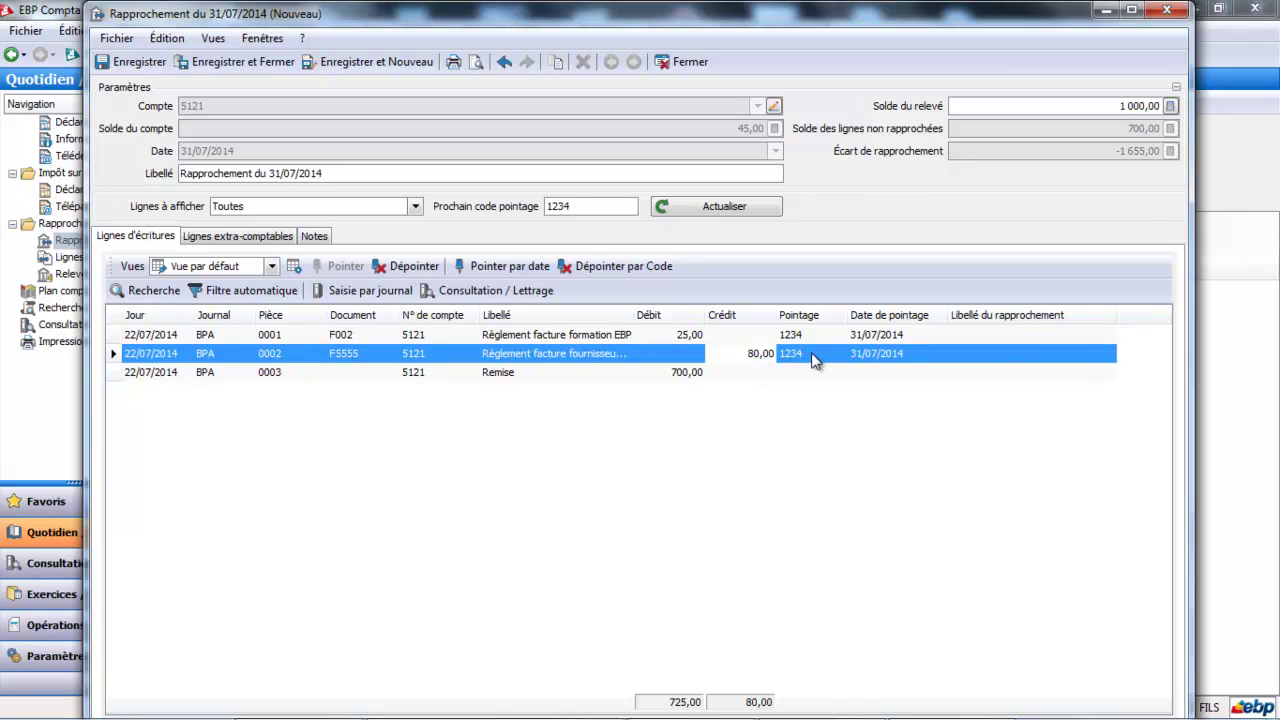
pyautogui.doubleClick(741, 358)
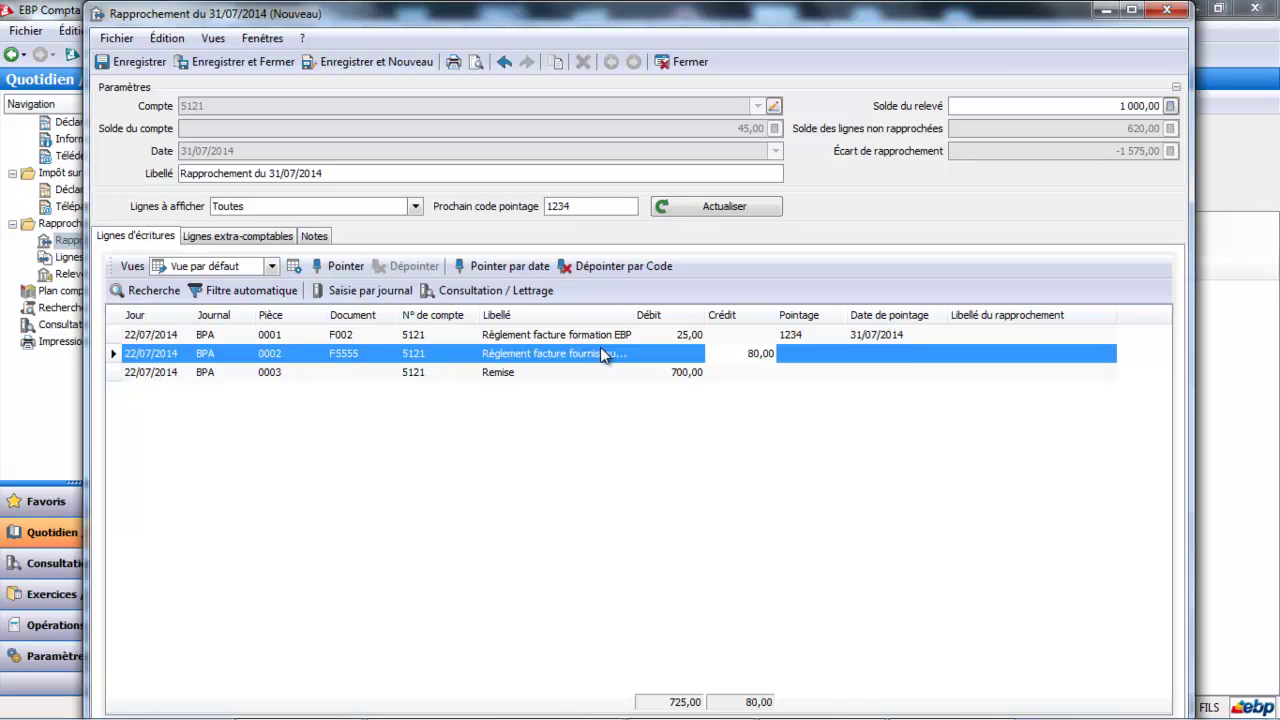
# - Through the journal entry screen, add and save a BPA entry for July 2014 debiting 10 to account 627 Services bancaires
pyautogui.click(360, 290)
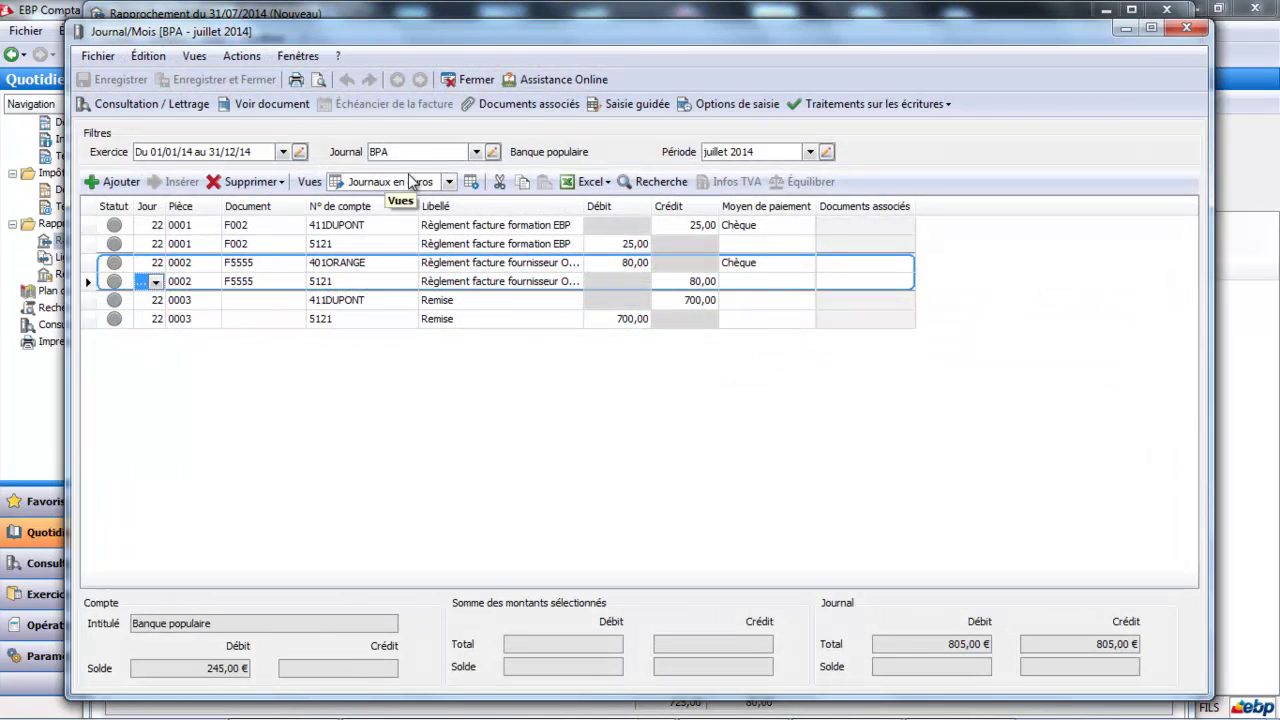
pyautogui.click(115, 184)
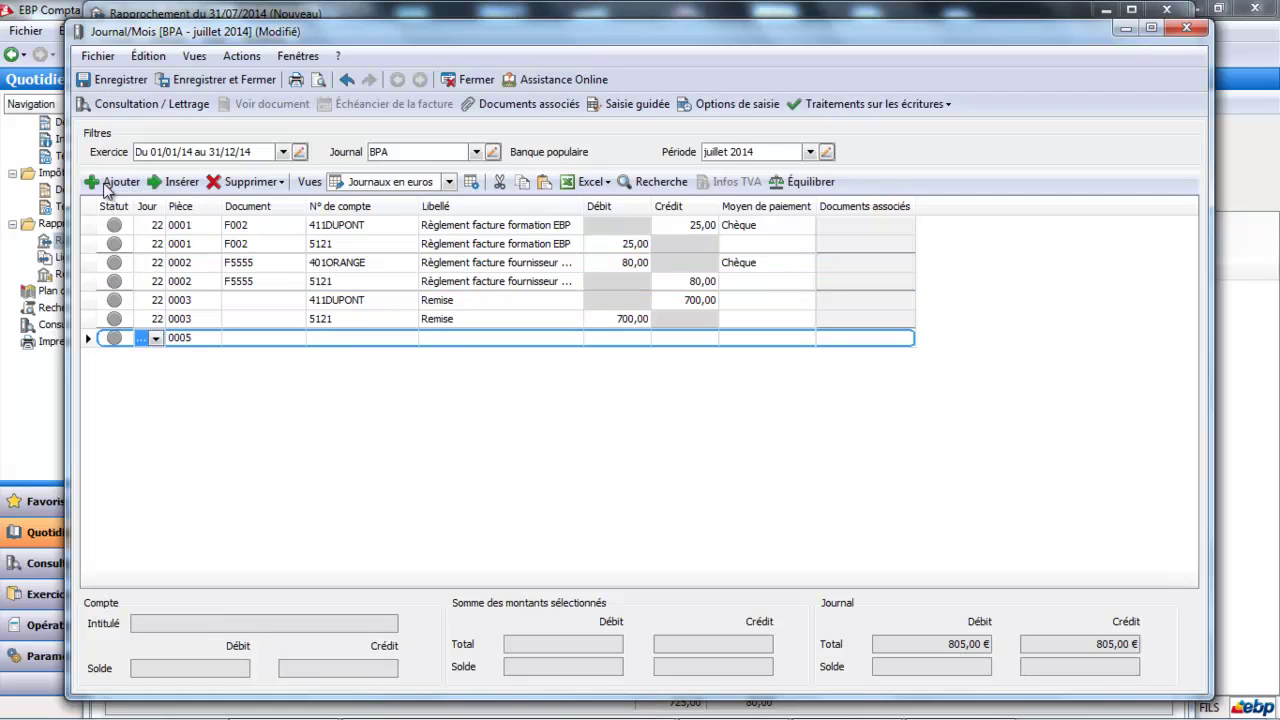
pyautogui.click(319, 340)
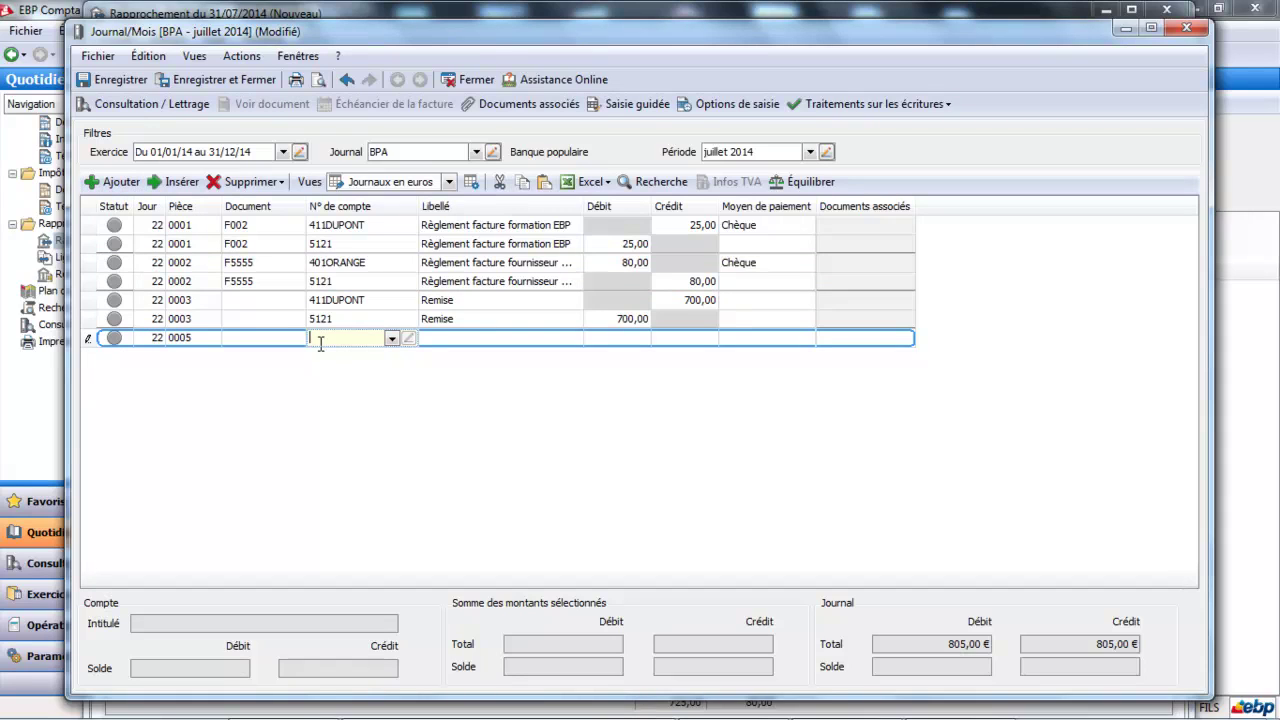
pyautogui.write('627')
pyautogui.doubleClick(377, 416)
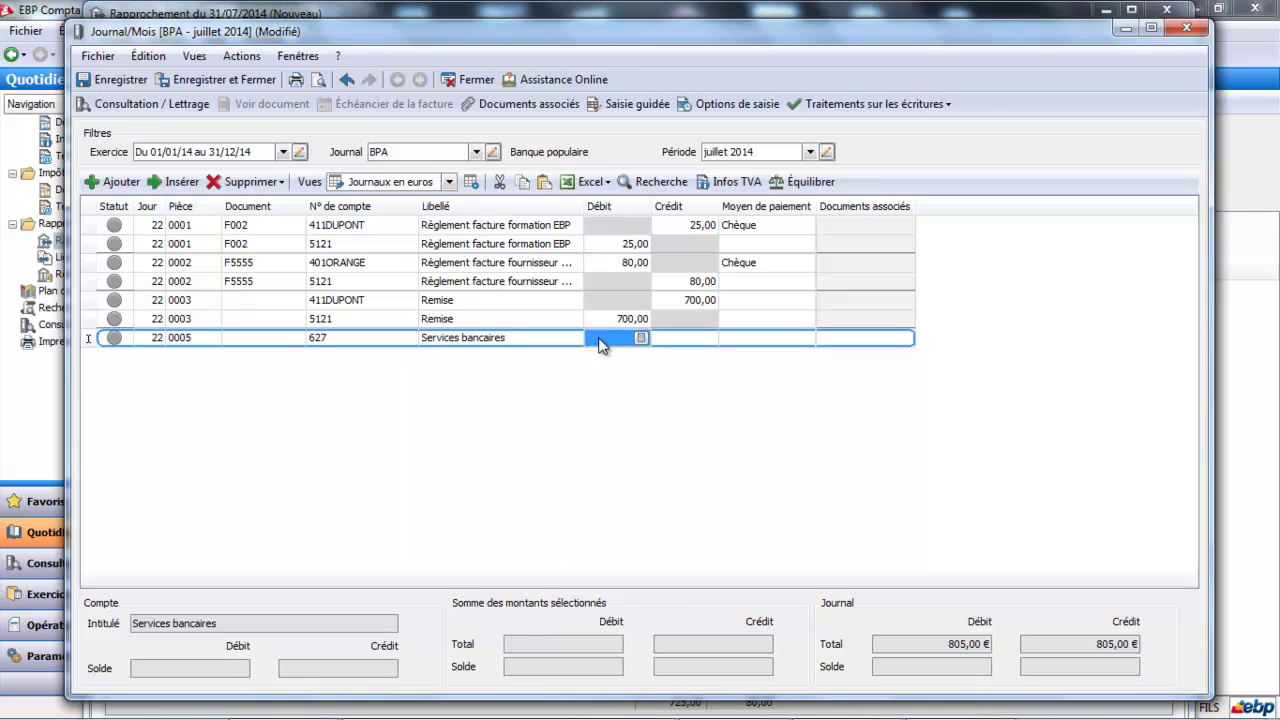
pyautogui.write('10')
pyautogui.press('Return')
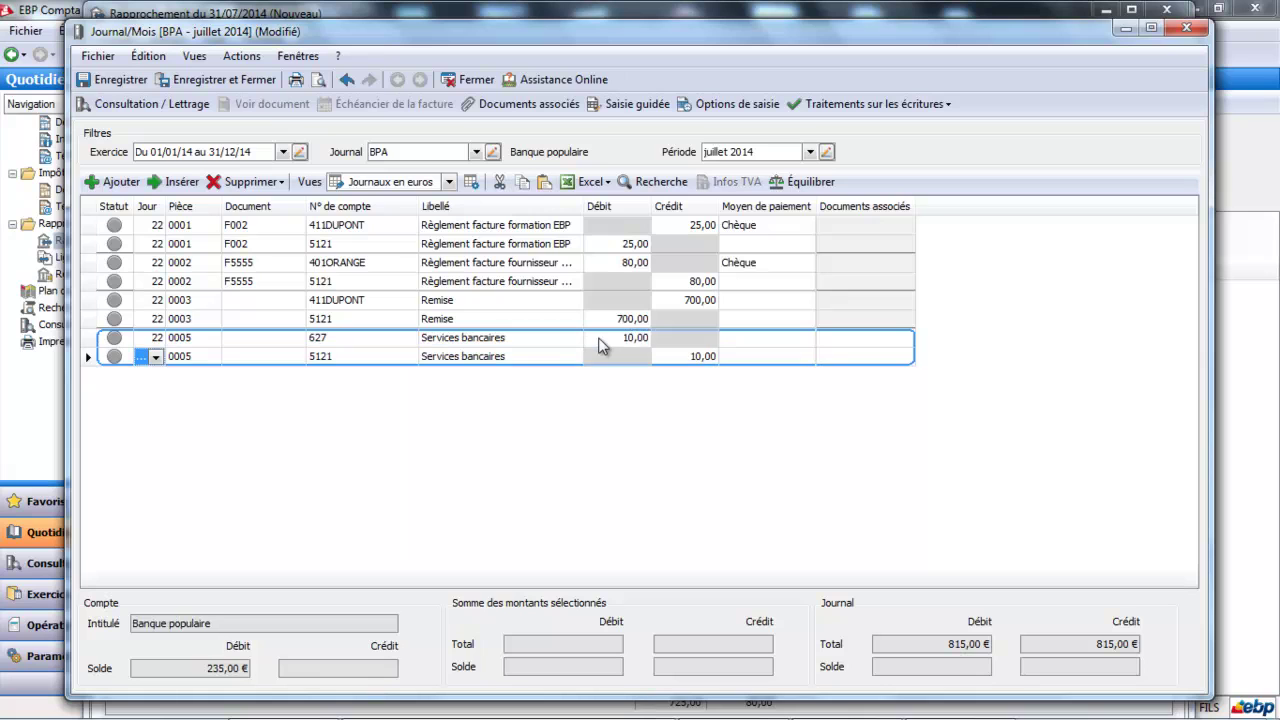
pyautogui.click(241, 79)
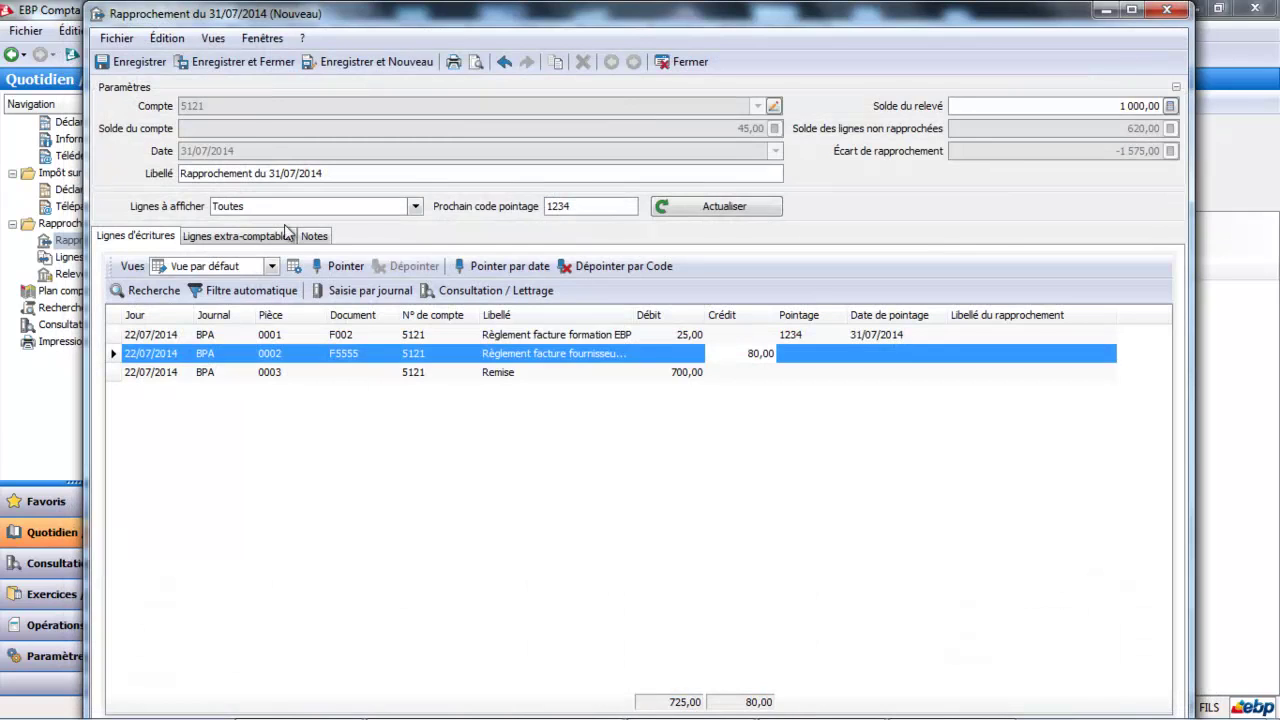
# - Refresh the reconciliation lines, save the reconciliation and close it
pyautogui.click(722, 207)
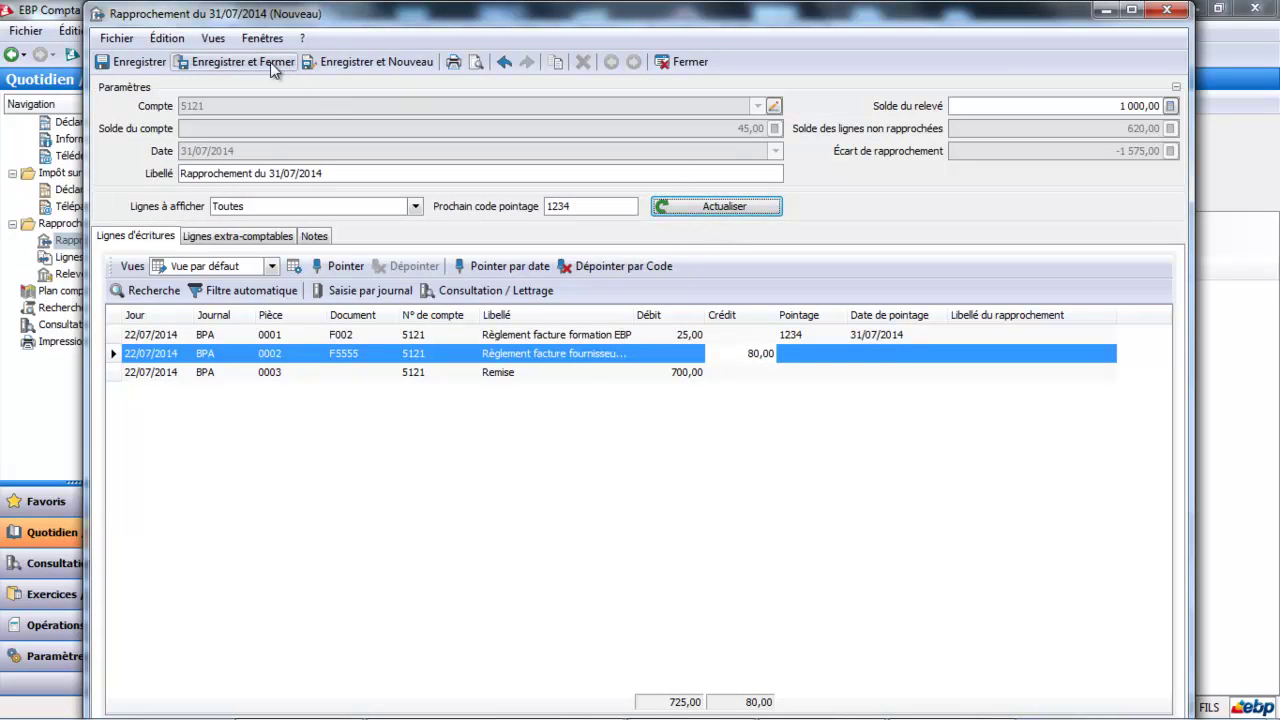
pyautogui.click(140, 63)
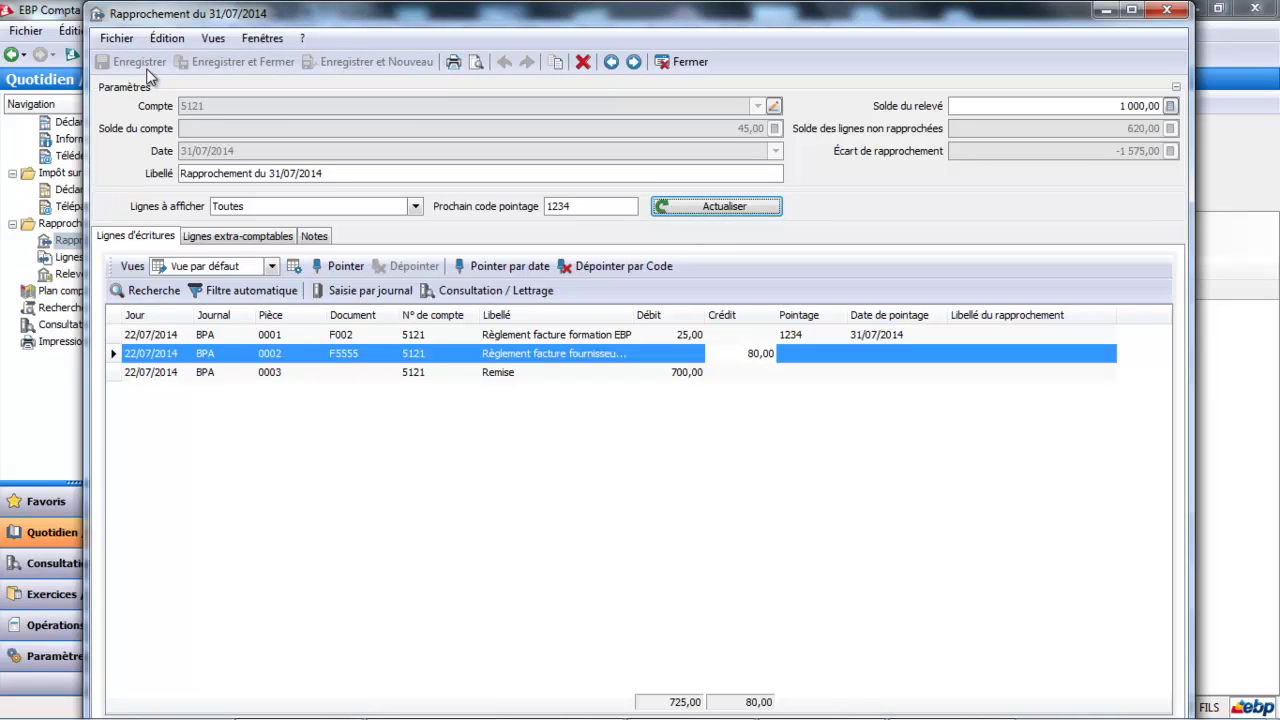
pyautogui.click(684, 63)
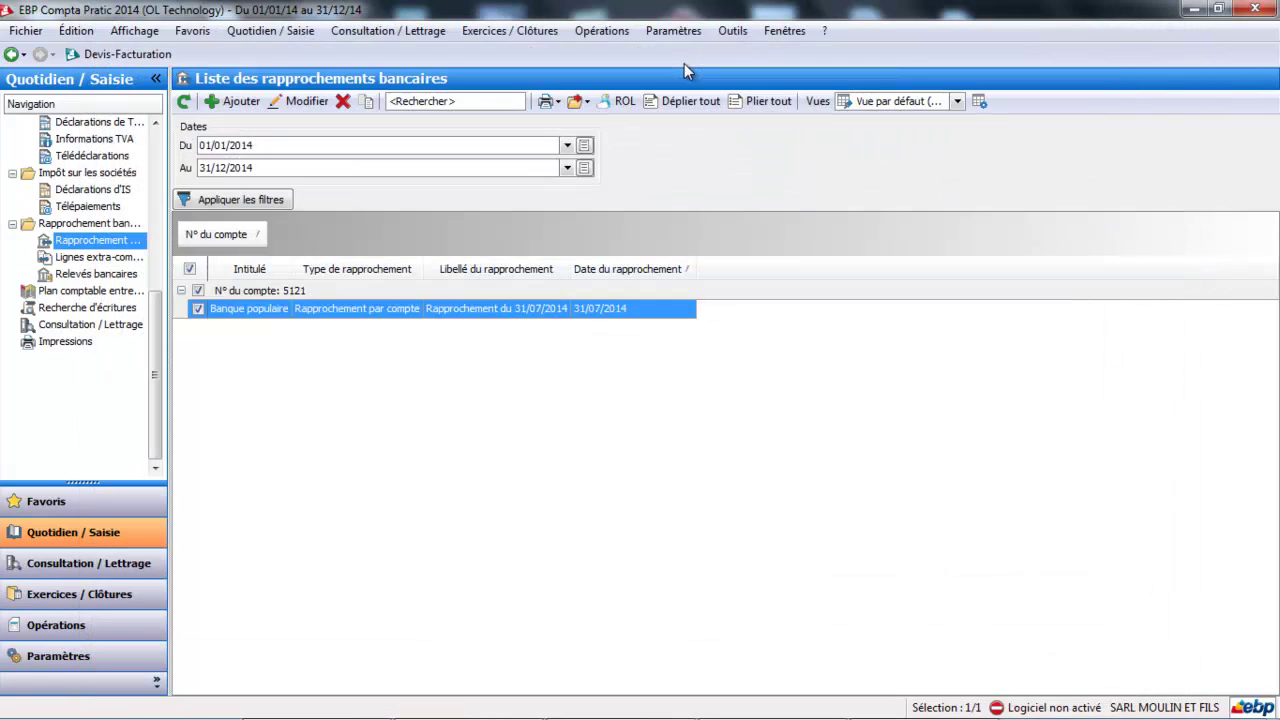
# - Reopen the Banque populaire reconciliation of 31/07/2014 and select the Services bancaires line
pyautogui.doubleClick(508, 310)
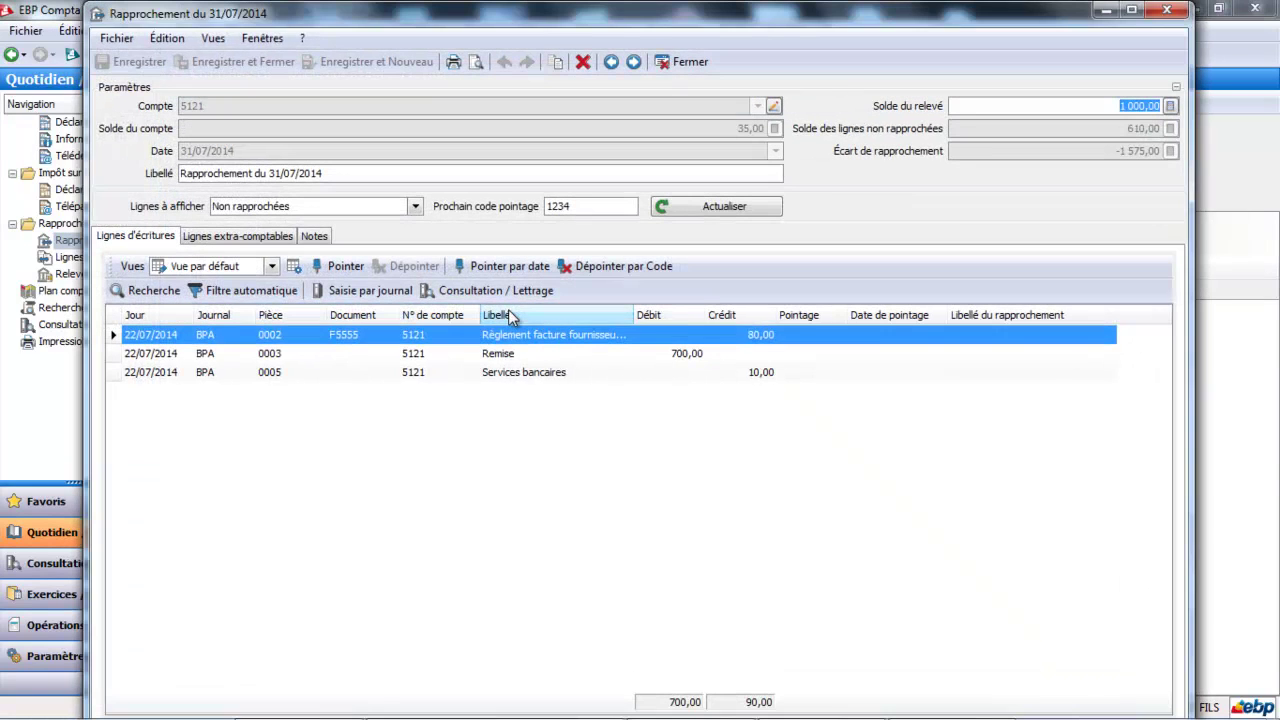
pyautogui.click(755, 376)
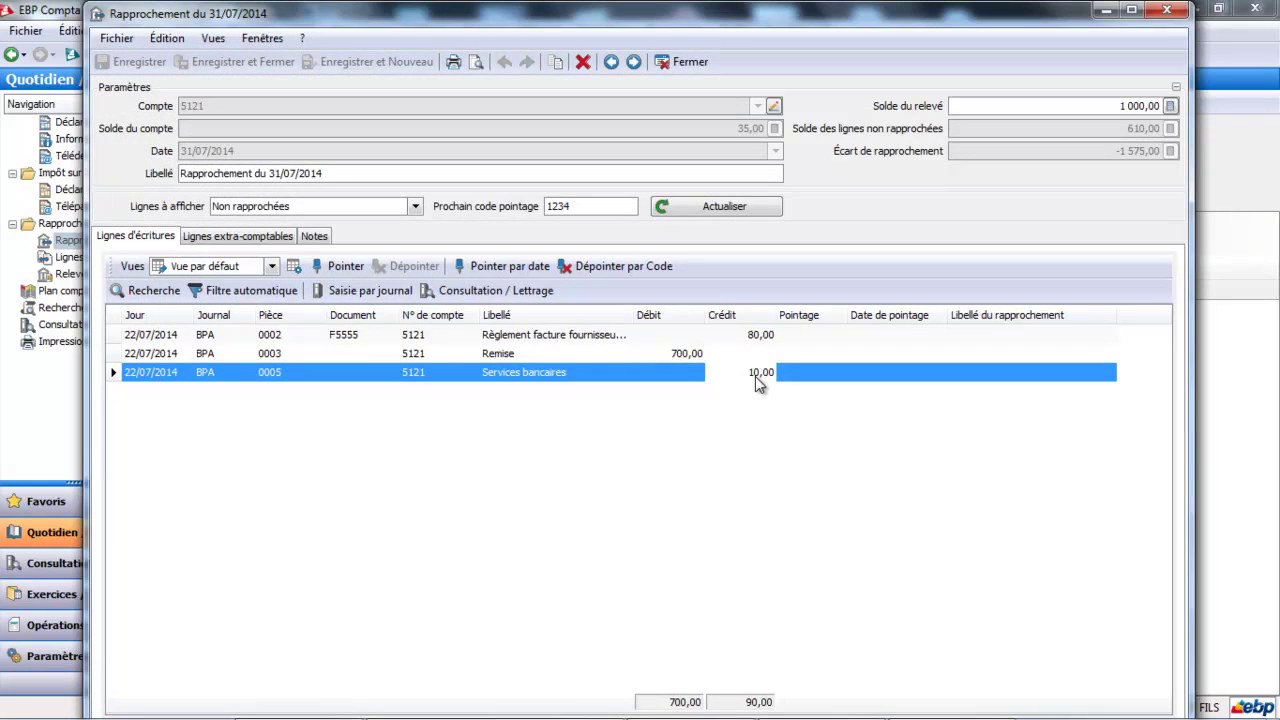
# - Mark the Services bancaires line of 10,00 with code 1234 and display all lines (Toutes) of the reconciliation
pyautogui.doubleClick(755, 376)
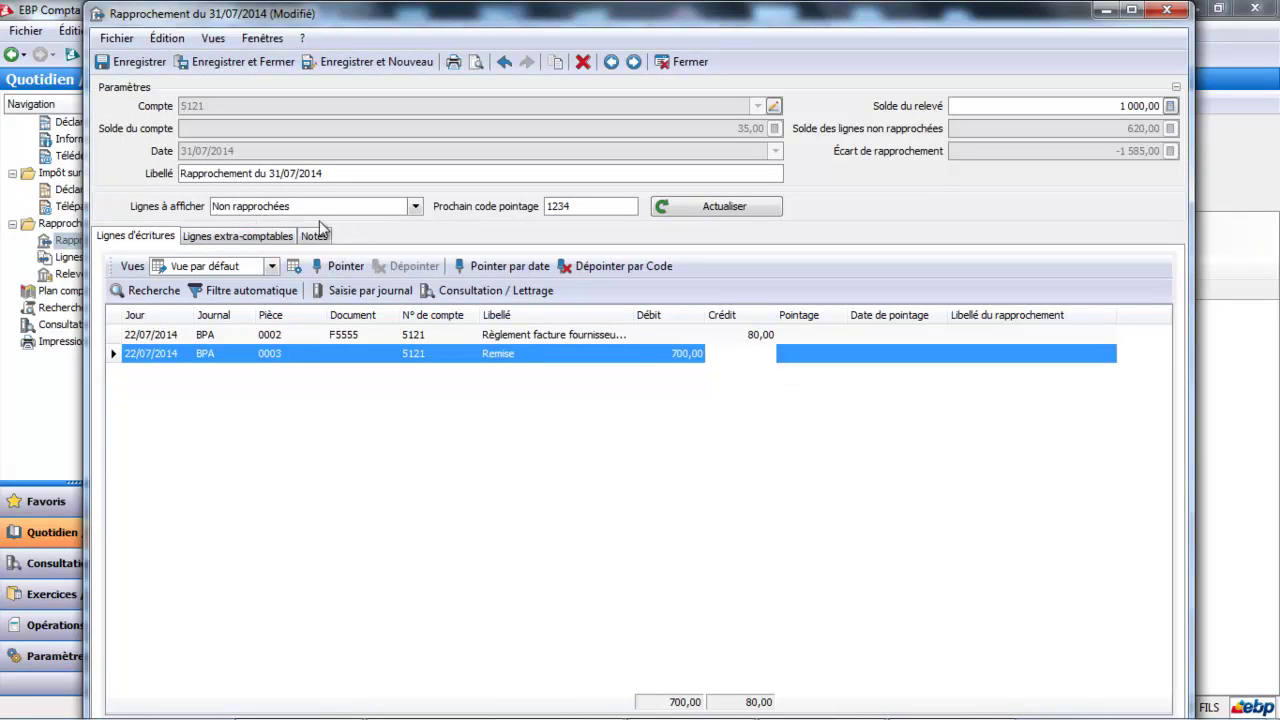
pyautogui.click(414, 207)
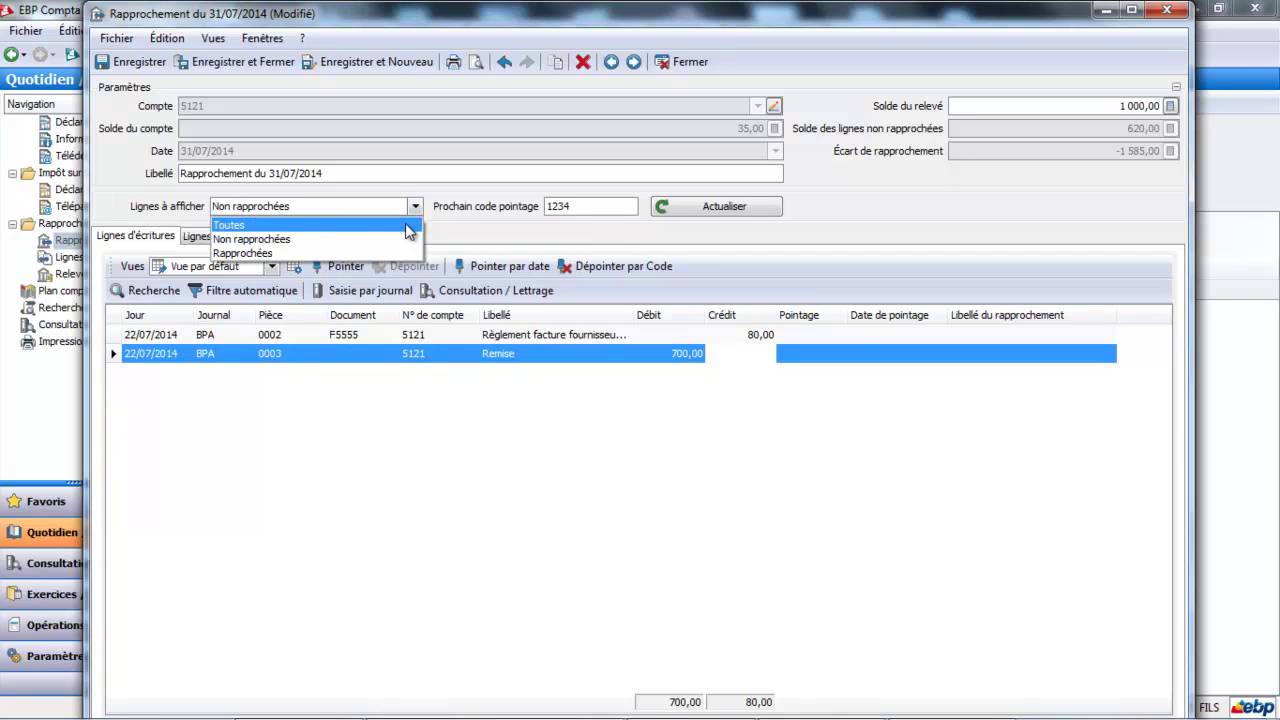
pyautogui.click(405, 224)
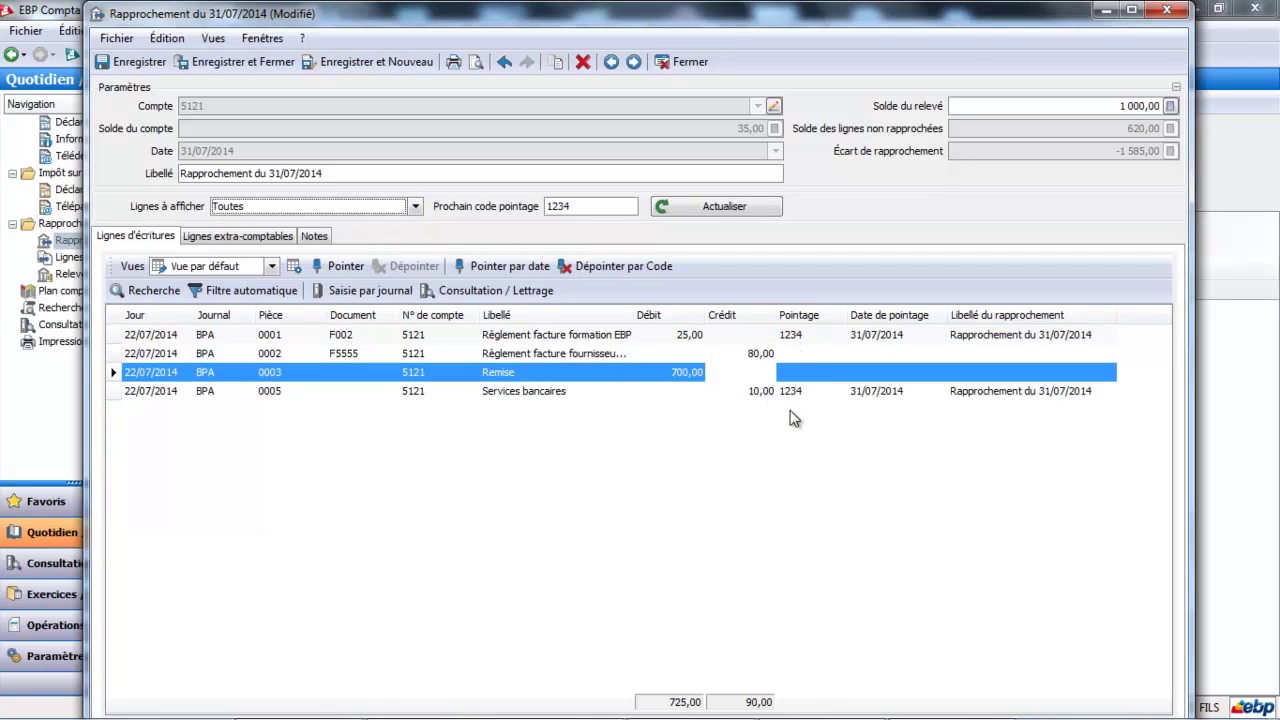
pyautogui.click(596, 358)
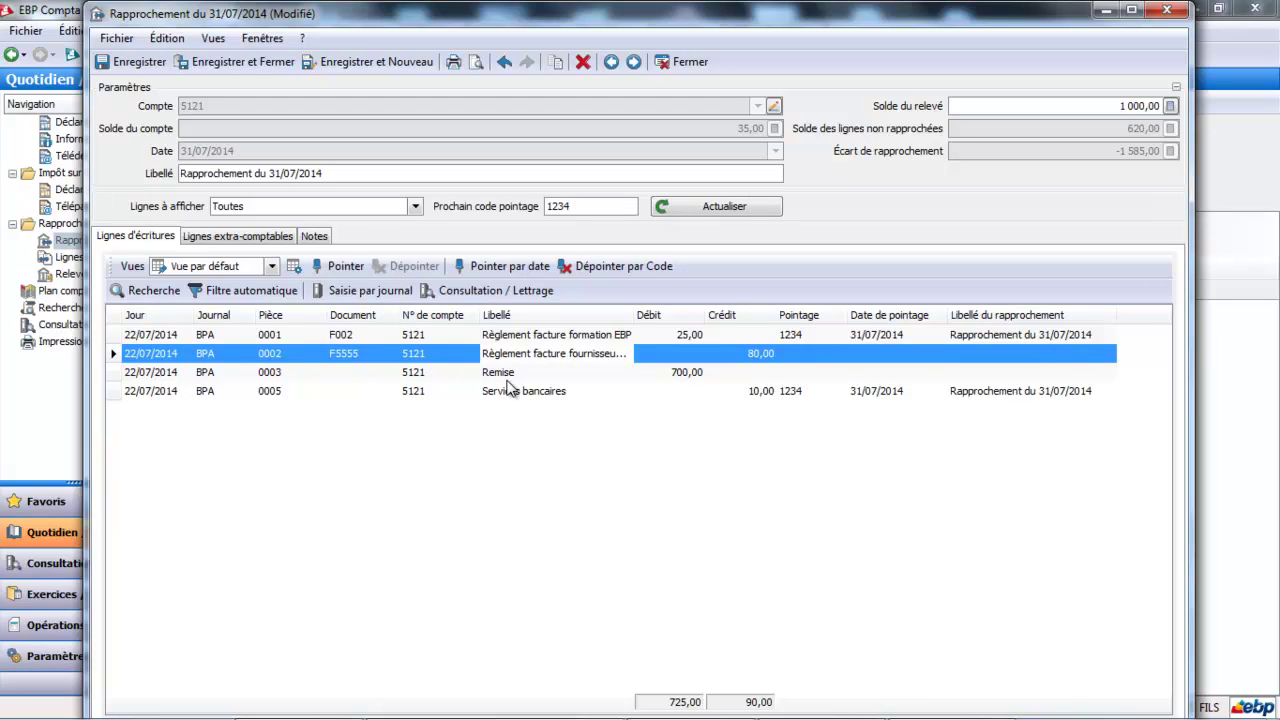
# - Save the changes, preview the reconciliation report at enlarged scale, and close both the preview and the reconciliation
pyautogui.click(476, 62)
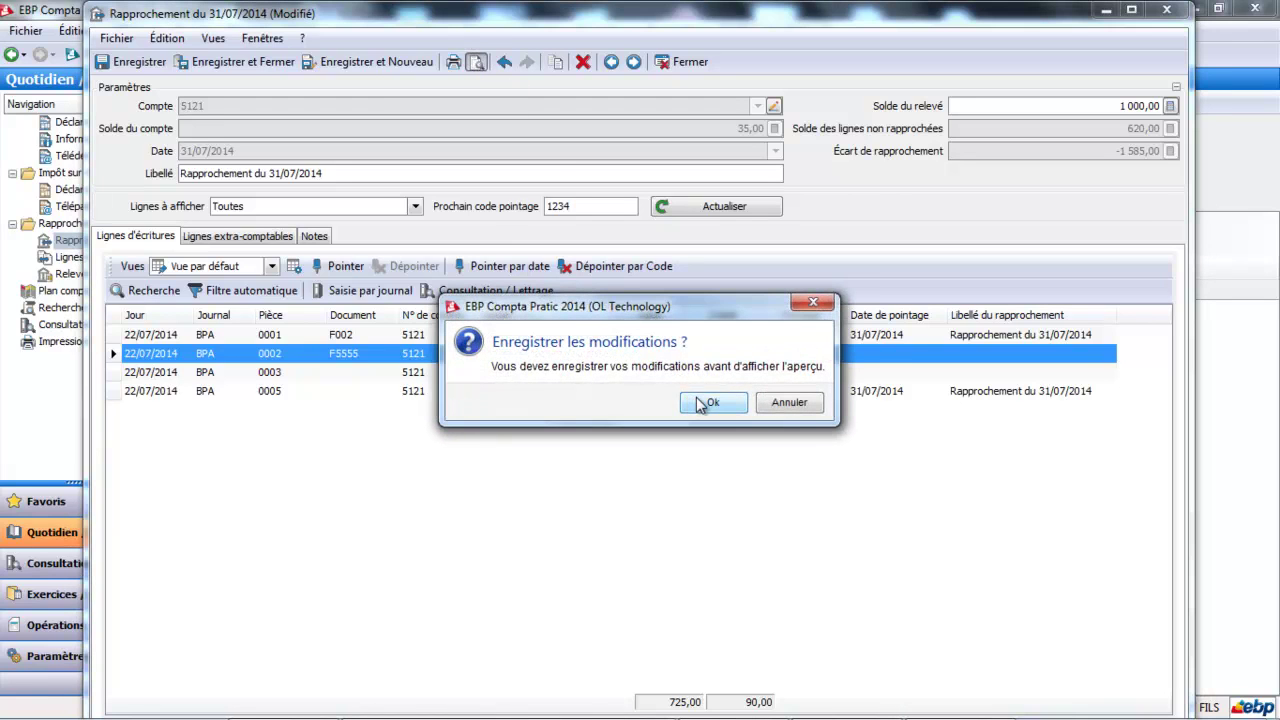
pyautogui.click(700, 399)
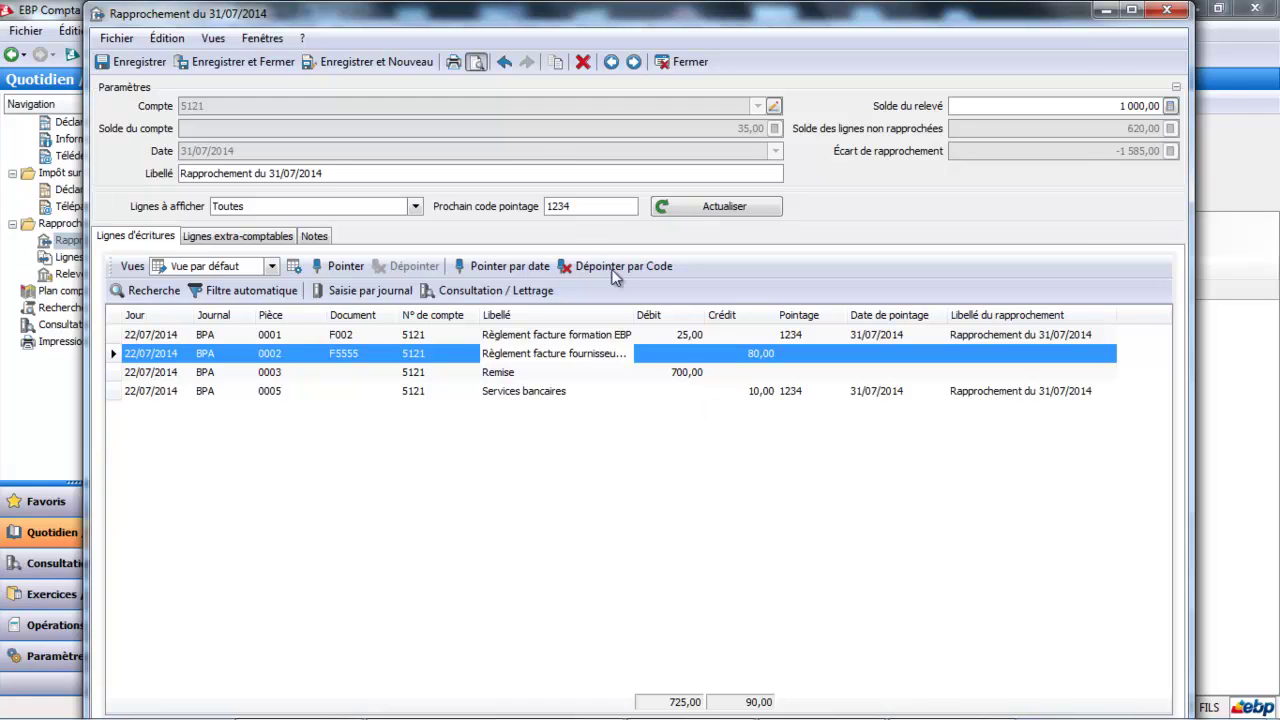
pyautogui.click(476, 61)
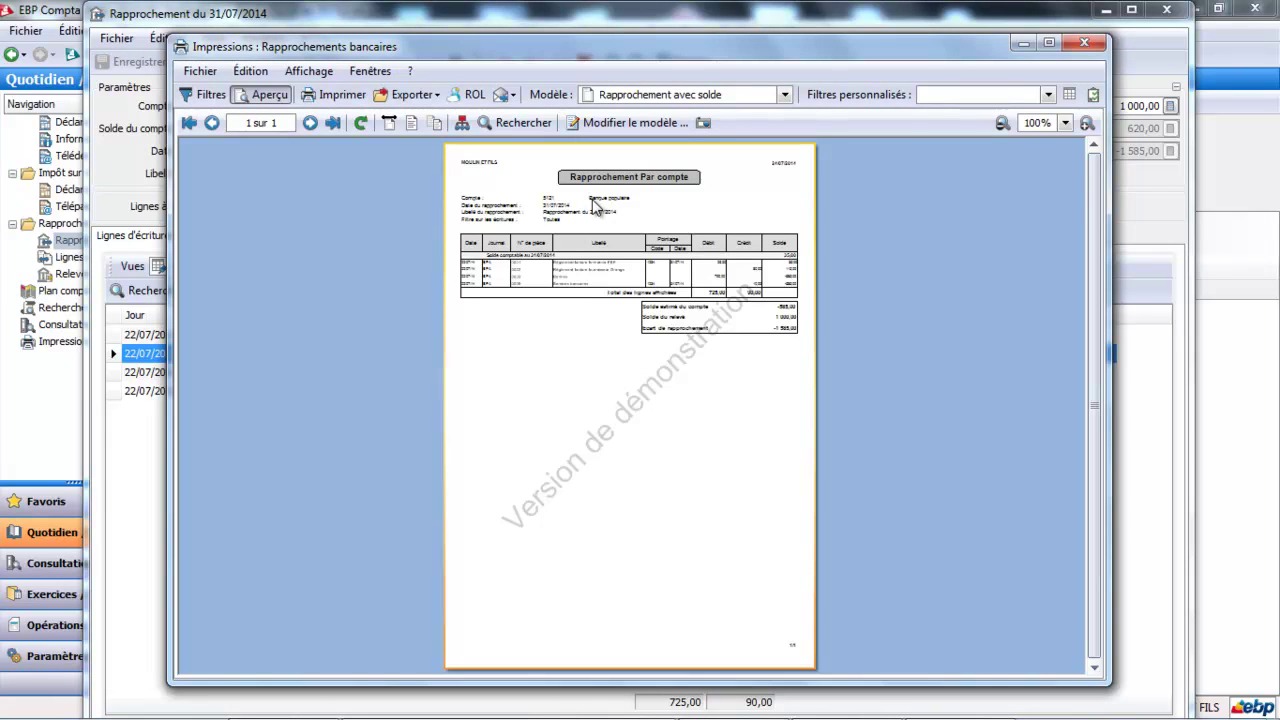
pyautogui.click(1087, 123)
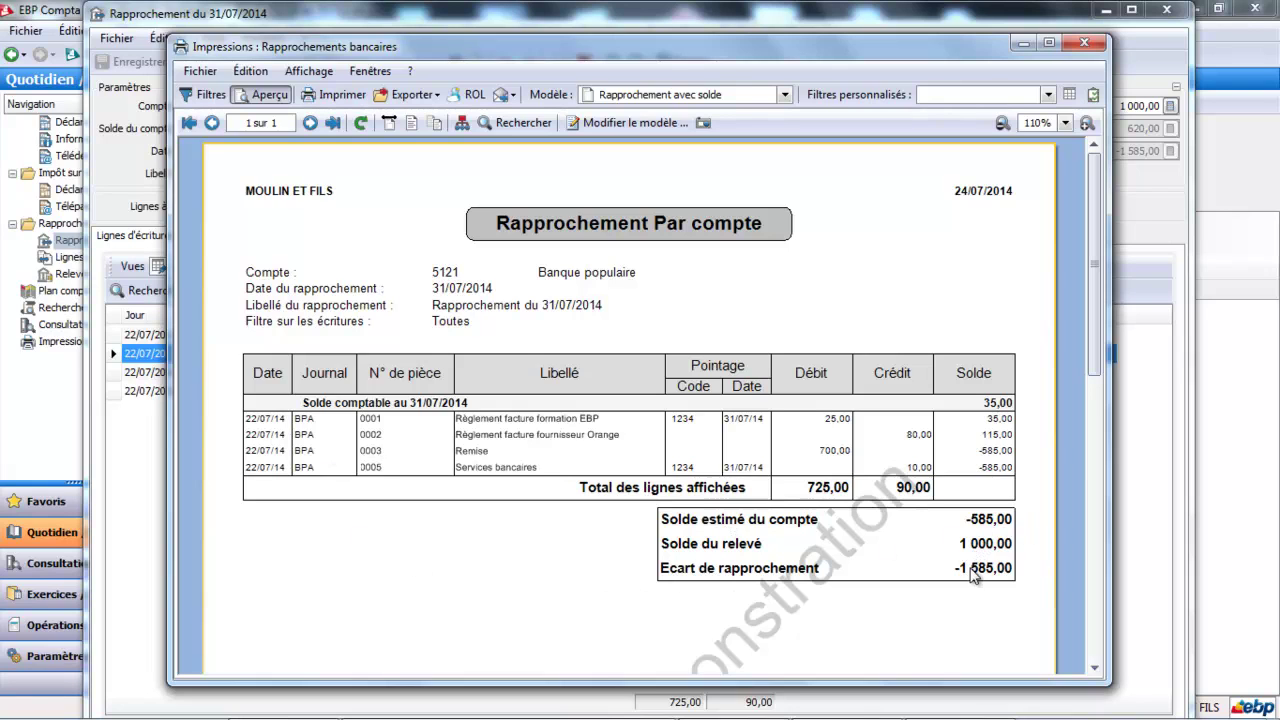
pyautogui.click(1083, 42)
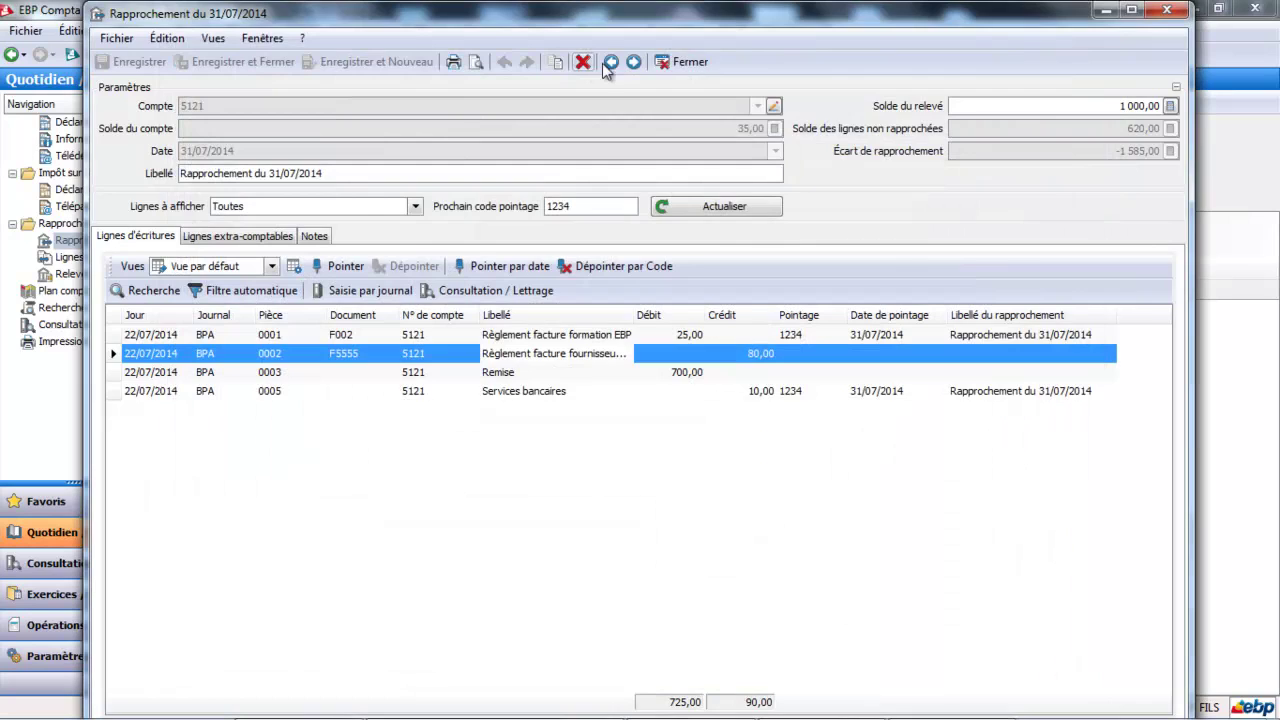
pyautogui.click(688, 62)
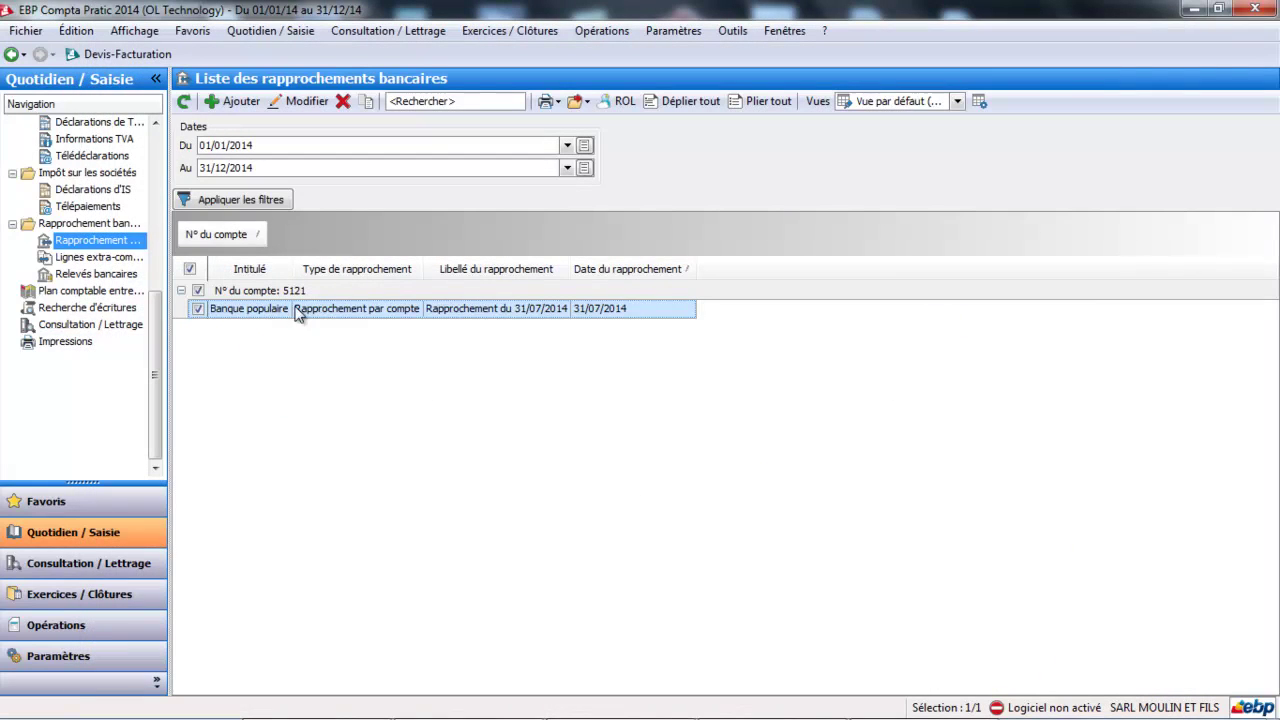
# - Apply the date filters to the reconciliation list, reopen the Banque populaire reconciliation of 31/07/2014 to view it, and close it
pyautogui.click(512, 312)
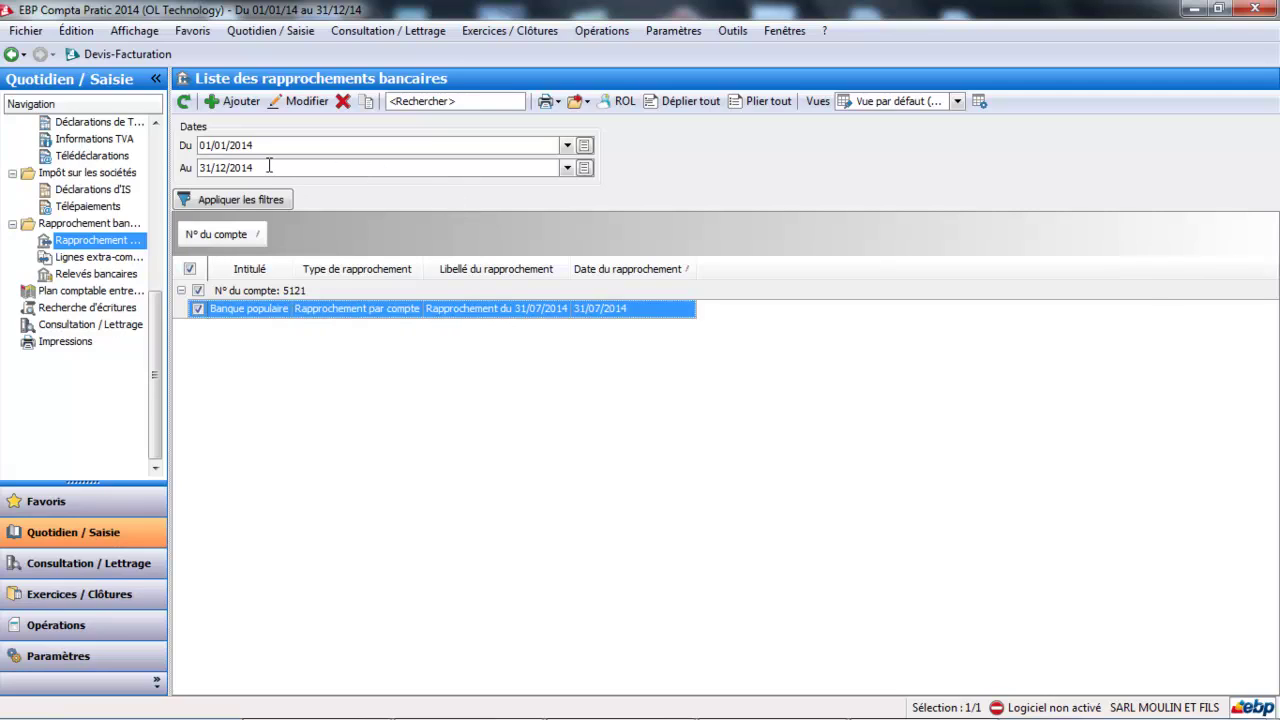
pyautogui.click(242, 196)
pyautogui.doubleClick(354, 310)
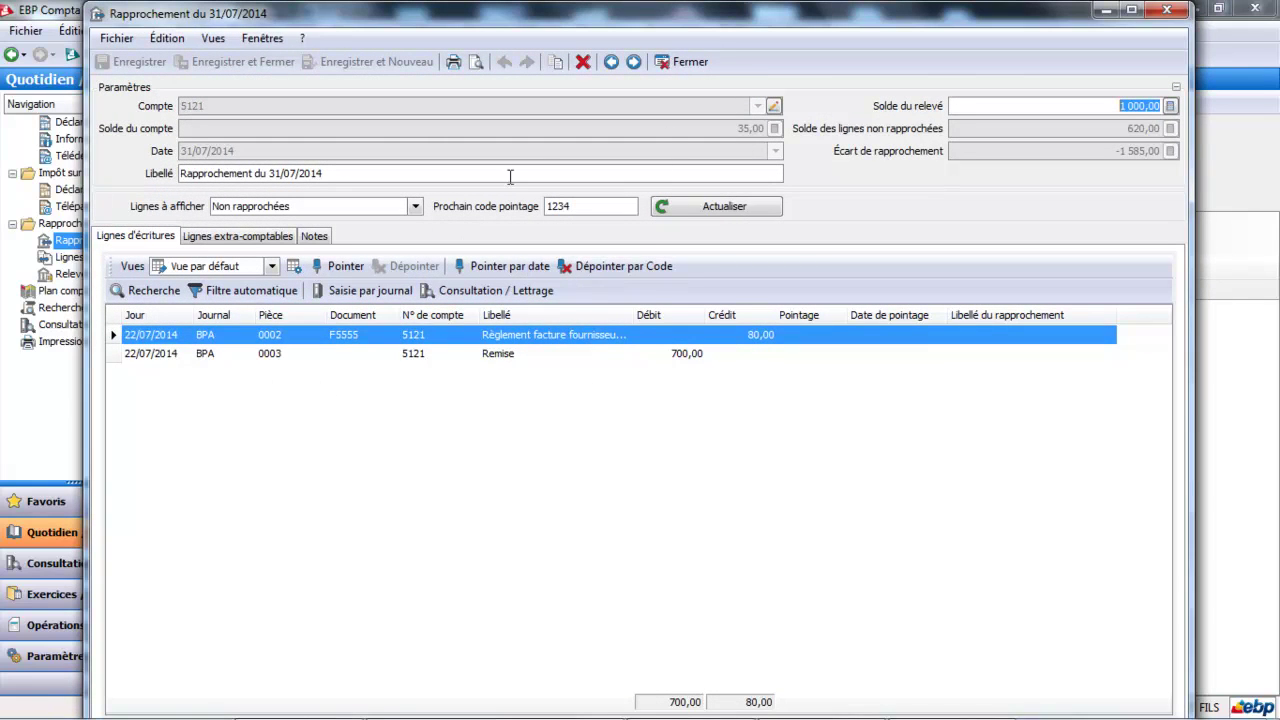
pyautogui.click(700, 62)
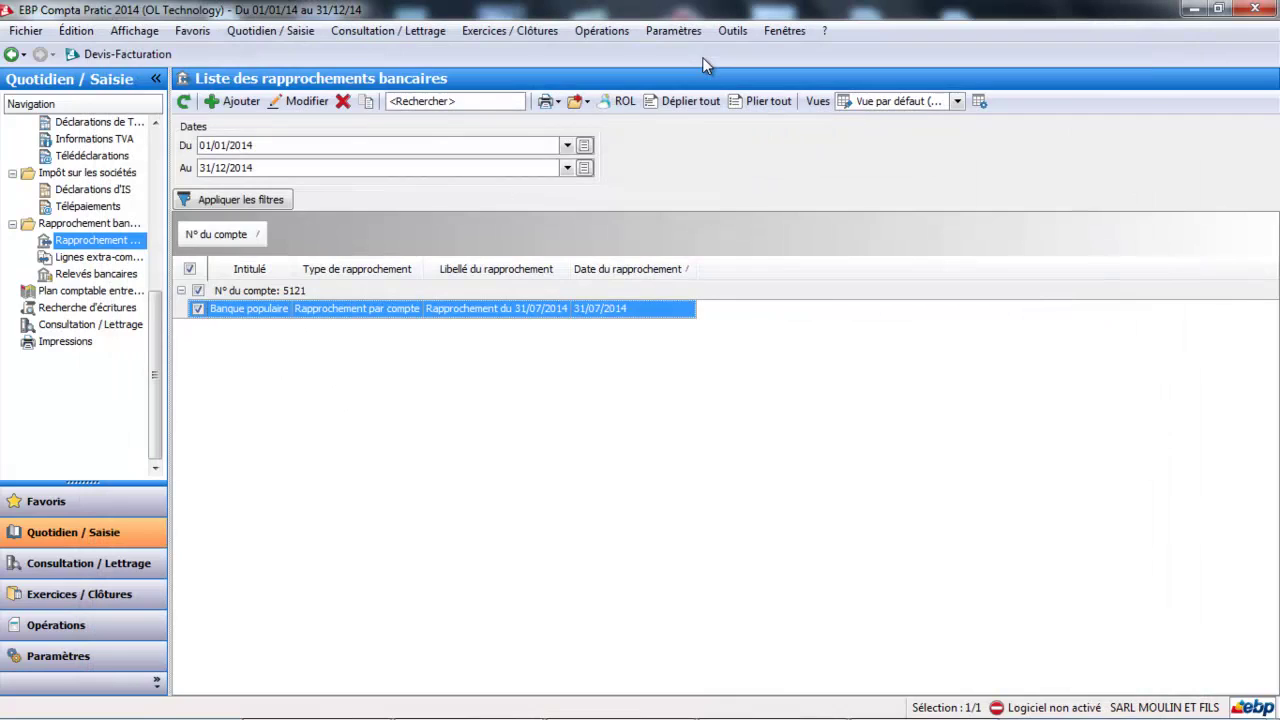